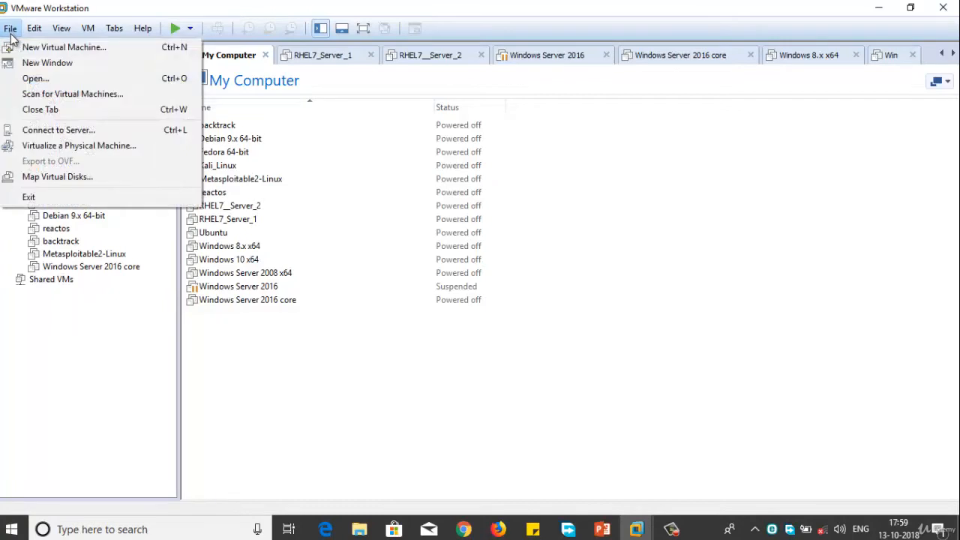
# Start a typical new virtual machine with the operating system installed later, choosing Microsoft Windows, version Windows Server 2016, as the guest.
pyautogui.click(92, 49)
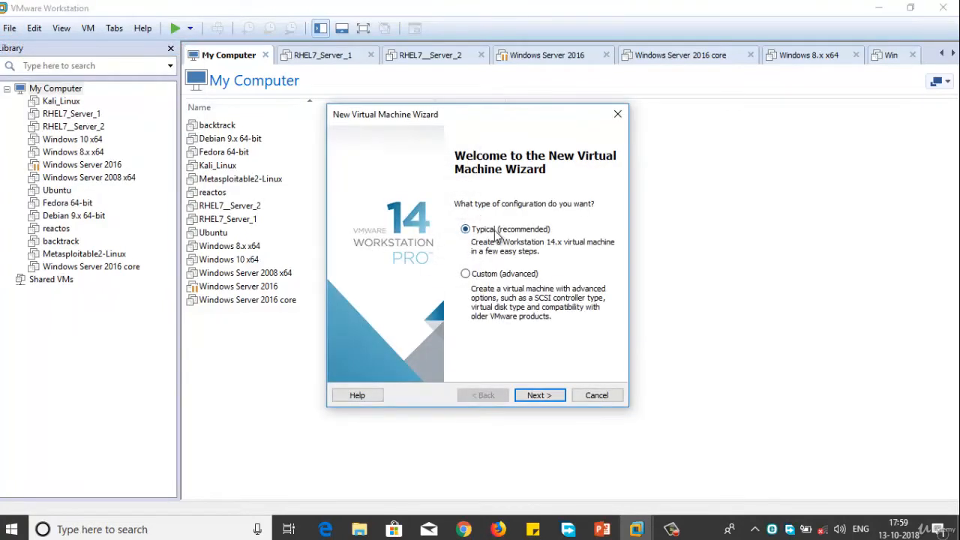
pyautogui.click(551, 396)
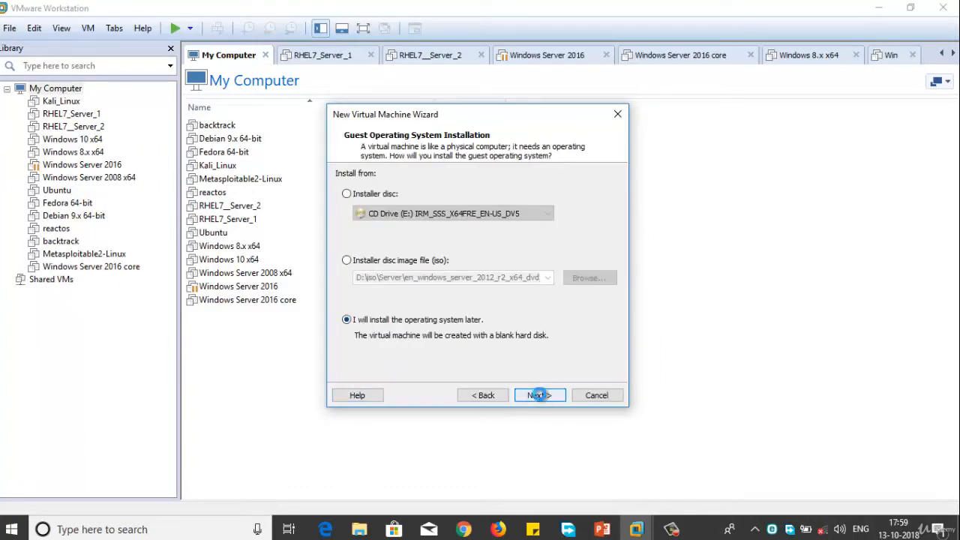
pyautogui.click(540, 395)
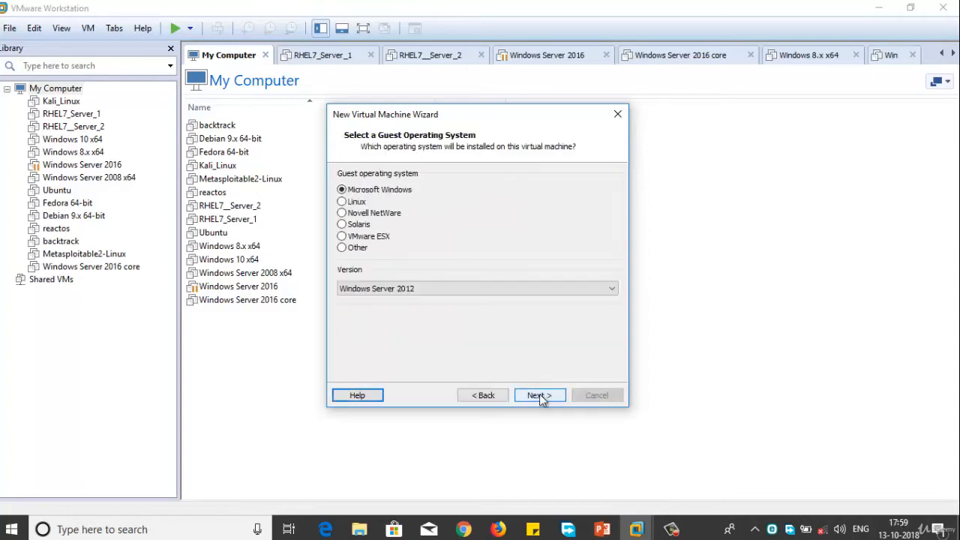
pyautogui.click(491, 292)
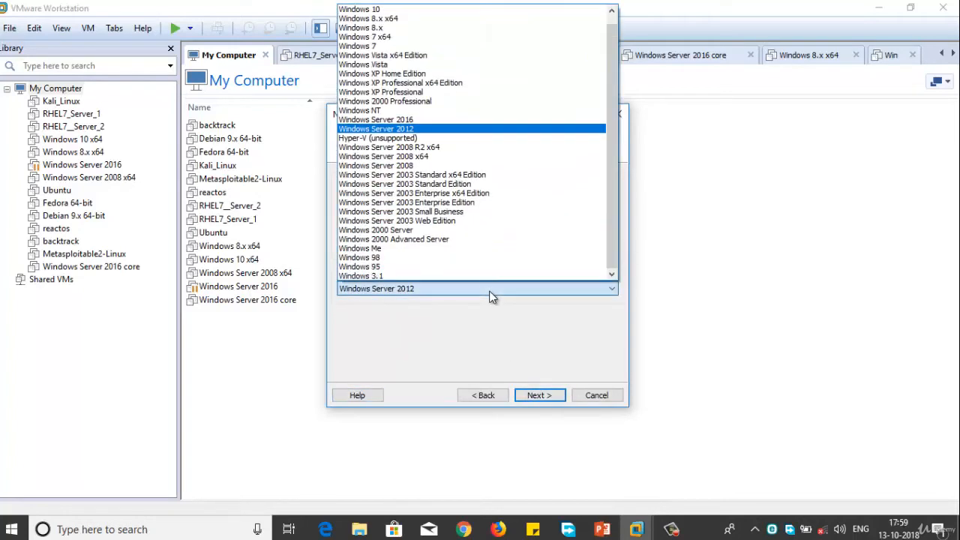
pyautogui.click(406, 120)
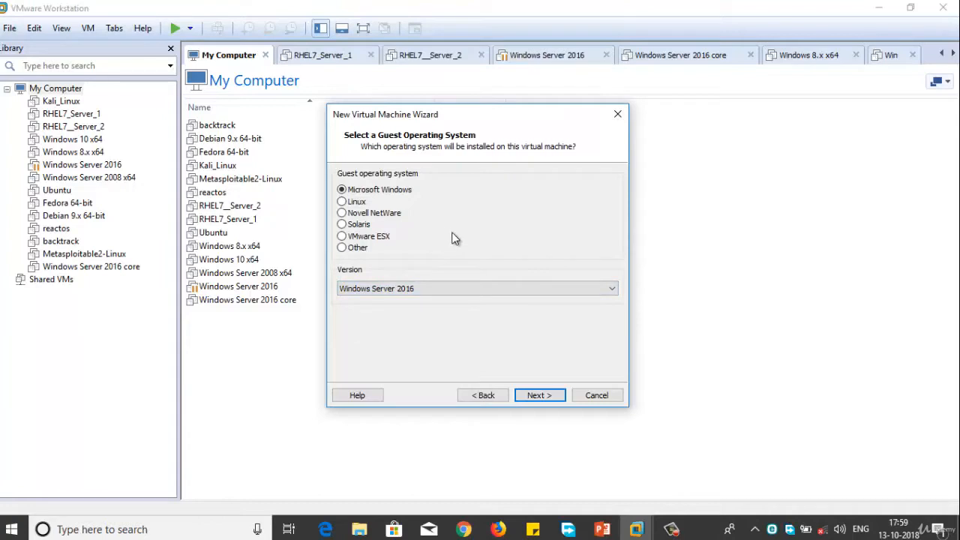
pyautogui.click(548, 395)
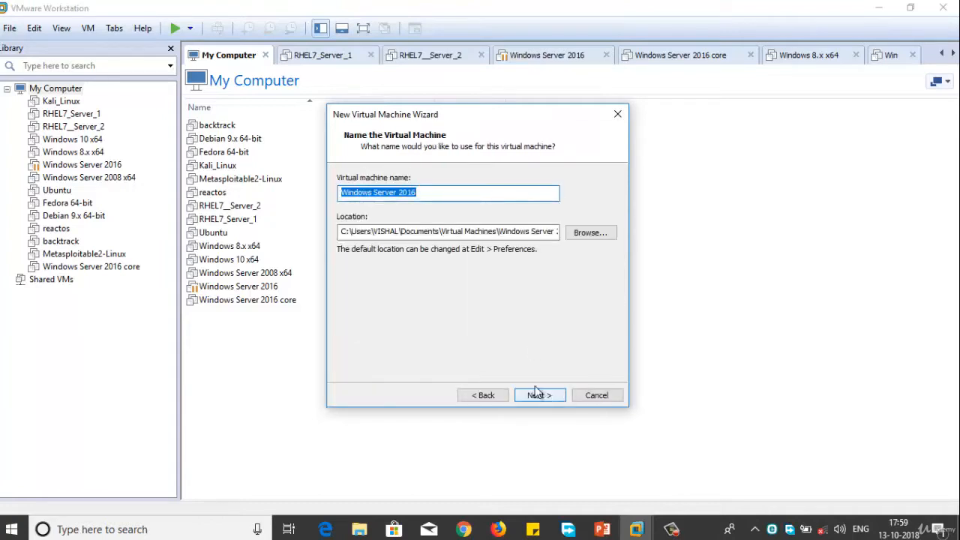
# Name the virtual machine "Windows Server 2016 demo" and set its location to D:\vhd_demo.
pyautogui.click(448, 191)
pyautogui.write('demo')
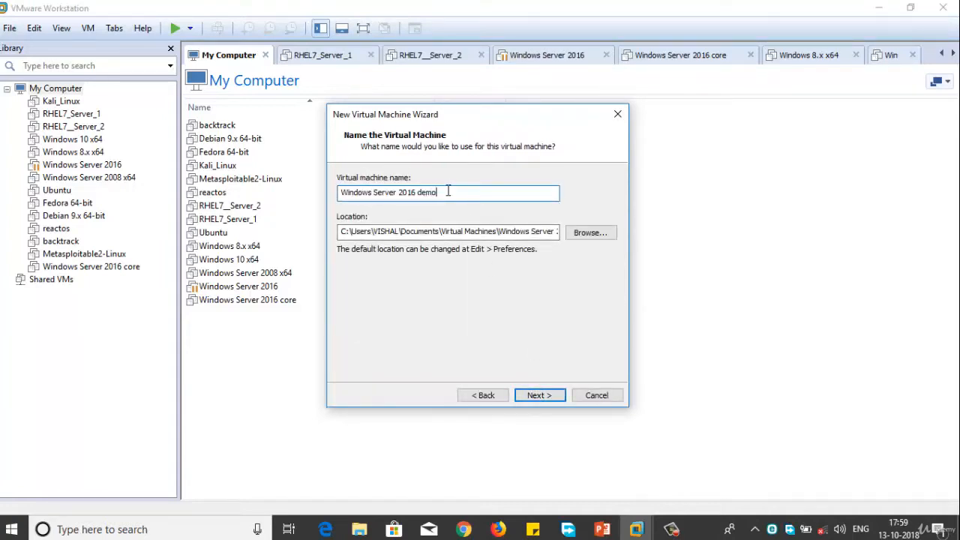
pyautogui.click(582, 230)
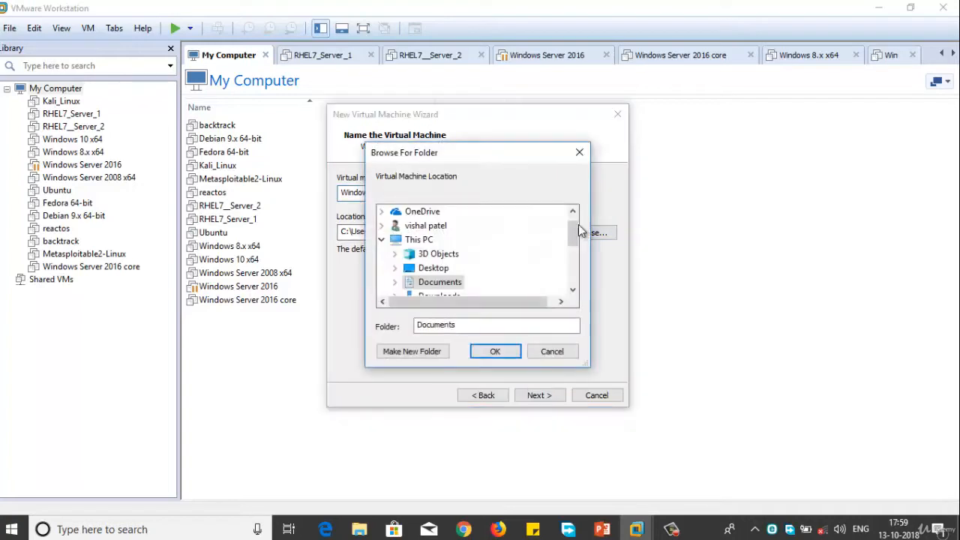
pyautogui.scroll(-2, 480, 254)
pyautogui.scroll(-1, 480, 254)
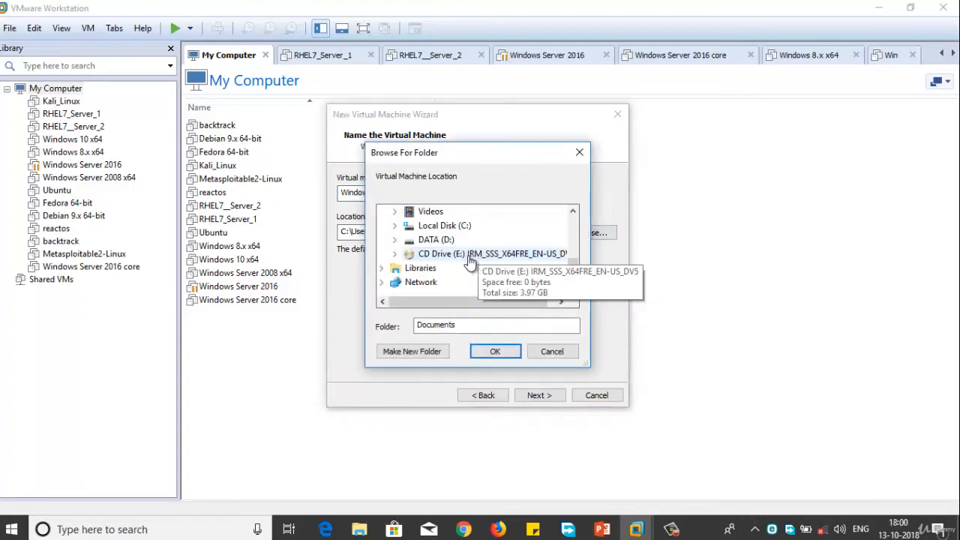
pyautogui.doubleClick(440, 240)
pyautogui.scroll(-1, 501, 263)
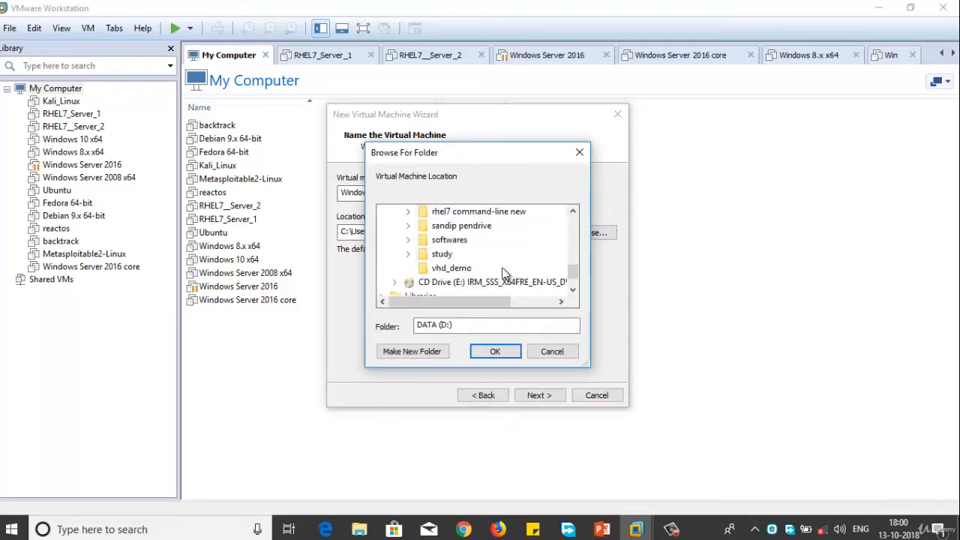
pyautogui.click(452, 267)
pyautogui.click(495, 351)
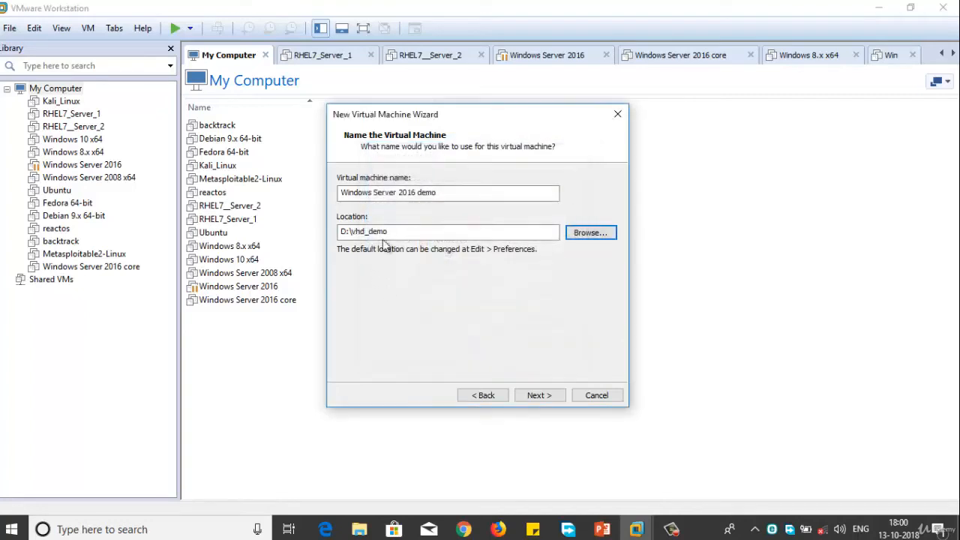
pyautogui.click(537, 395)
# Keep a 60 GB maximum disk size split into multiple files and finish creating the virtual machine.
pyautogui.click(511, 293)
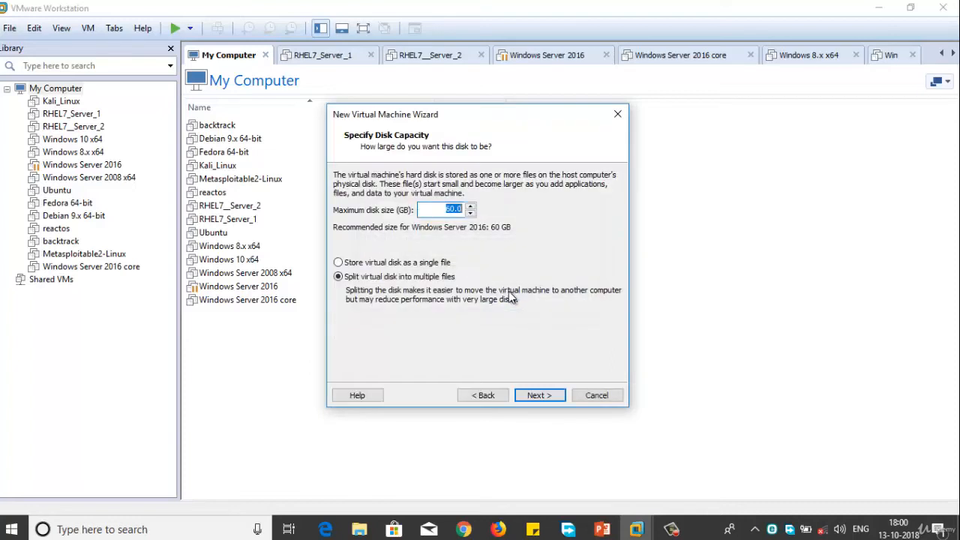
pyautogui.click(450, 210)
pyautogui.moveTo(441, 210); pyautogui.dragTo(465, 213)
pyautogui.click(449, 213)
pyautogui.doubleClick(449, 213)
pyautogui.click(535, 394)
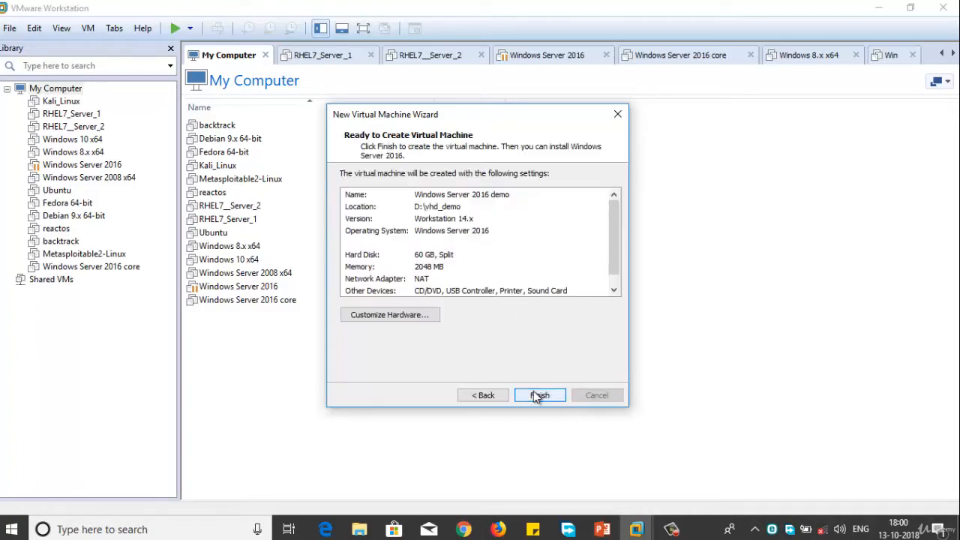
pyautogui.click(532, 394)
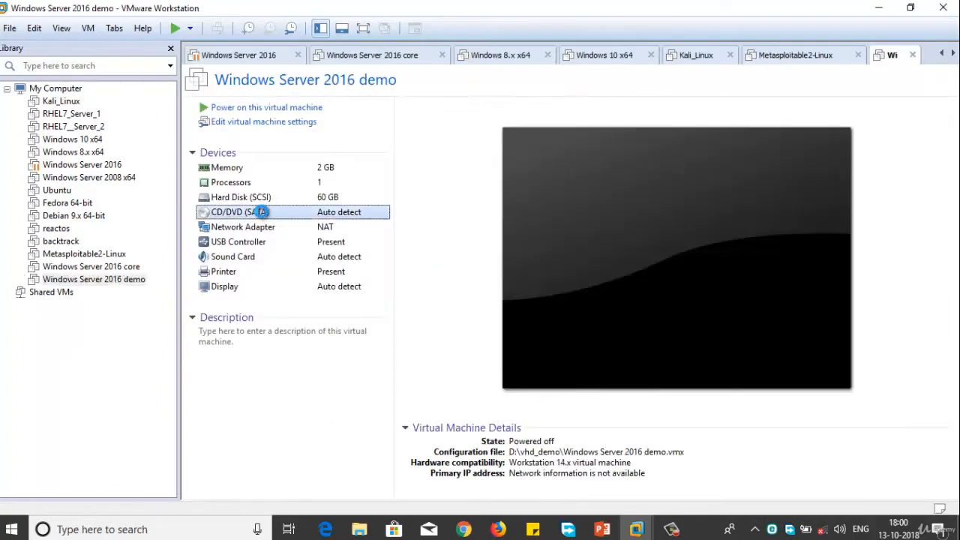
# Set the virtual CD/DVD drive to use the ISO image SW_DVD9_Win_Svr_STD_Core_and_DataCtr_Core_2016_64Bit_English_-3_MLF_X21-30350 from D:\iso\Server.
pyautogui.doubleClick(261, 214)
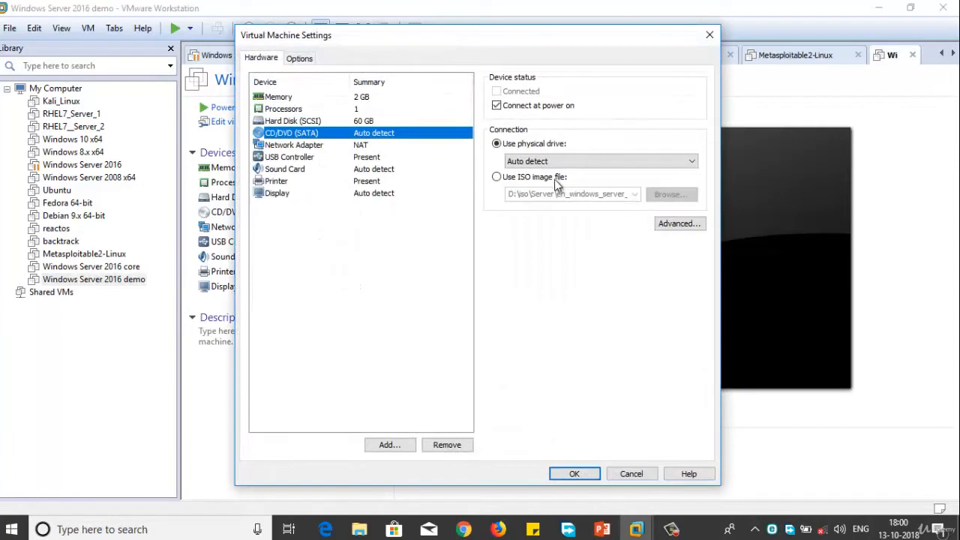
pyautogui.click(550, 179)
pyautogui.click(681, 196)
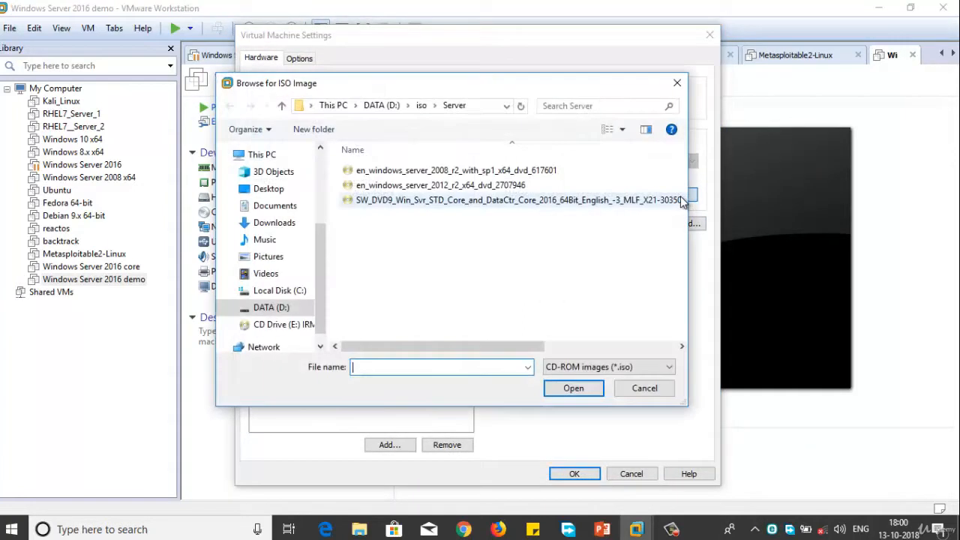
pyautogui.click(479, 203)
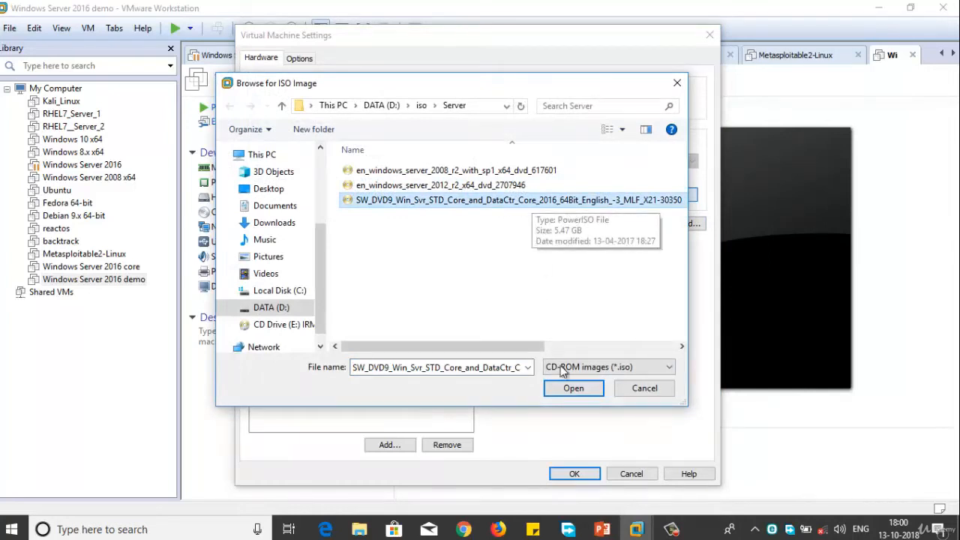
pyautogui.click(574, 388)
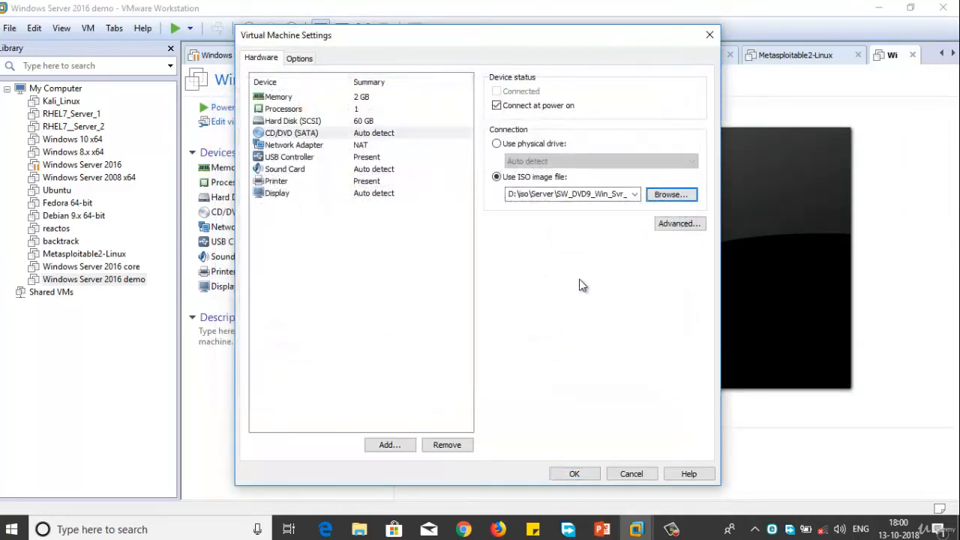
pyautogui.click(575, 473)
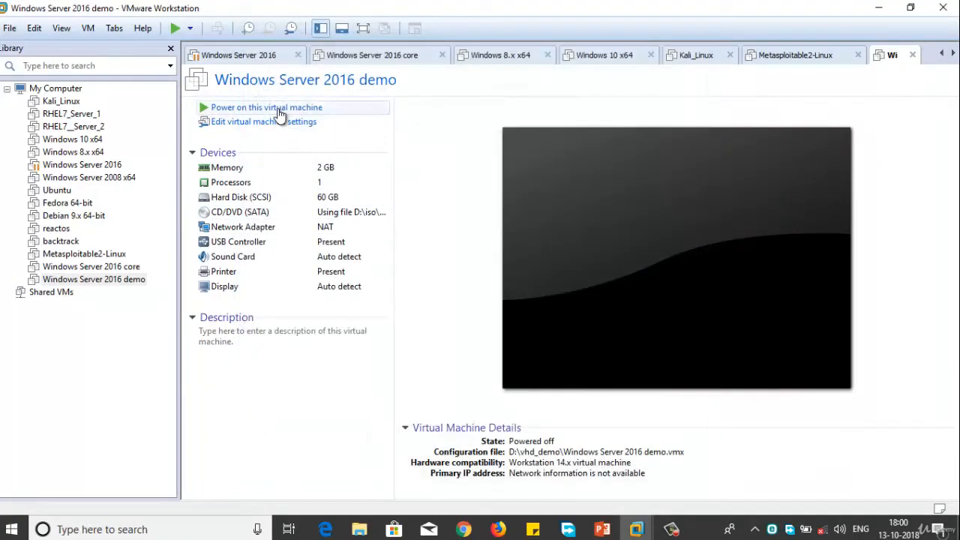
# Power on the virtual machine, show it in full screen and boot it from the installation DVD.
pyautogui.click(279, 109)
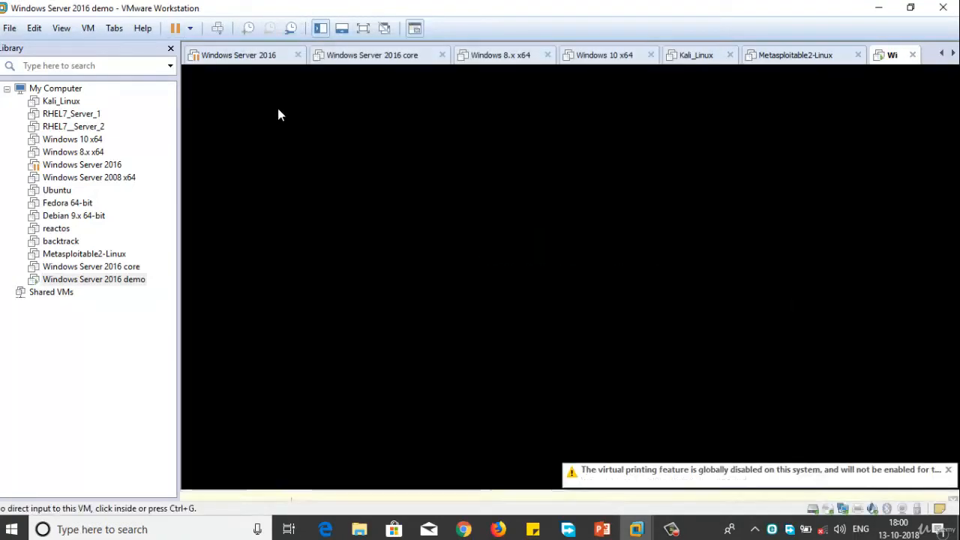
pyautogui.click(952, 472)
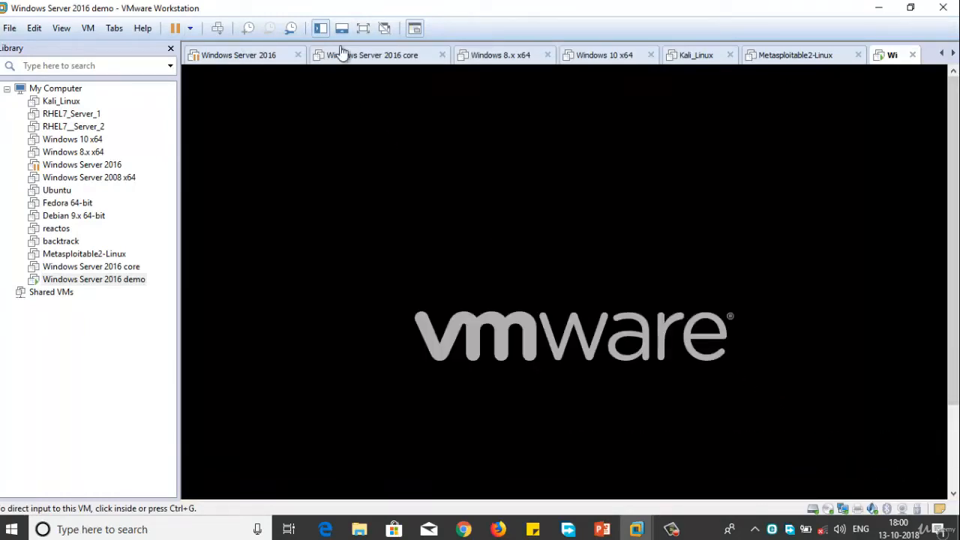
pyautogui.click(363, 28)
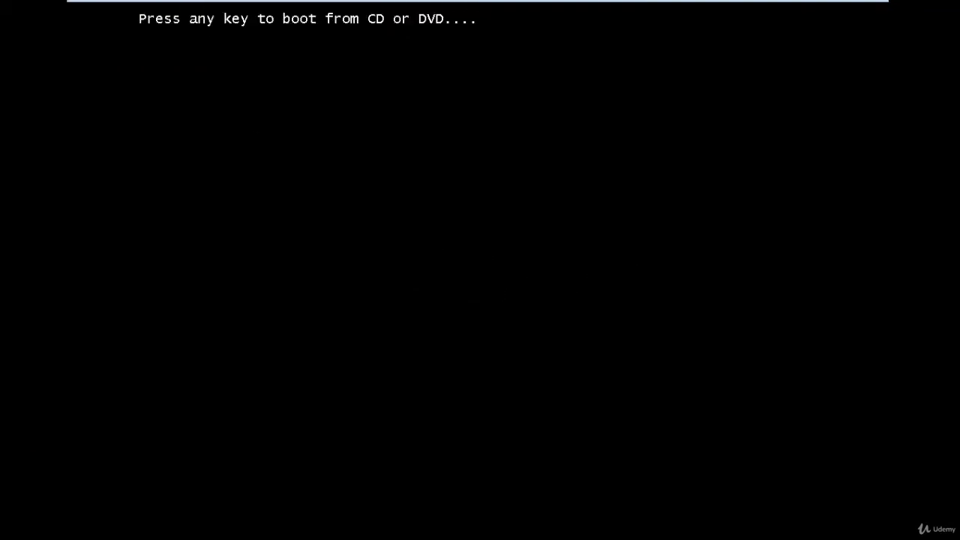
pyautogui.press('Return')
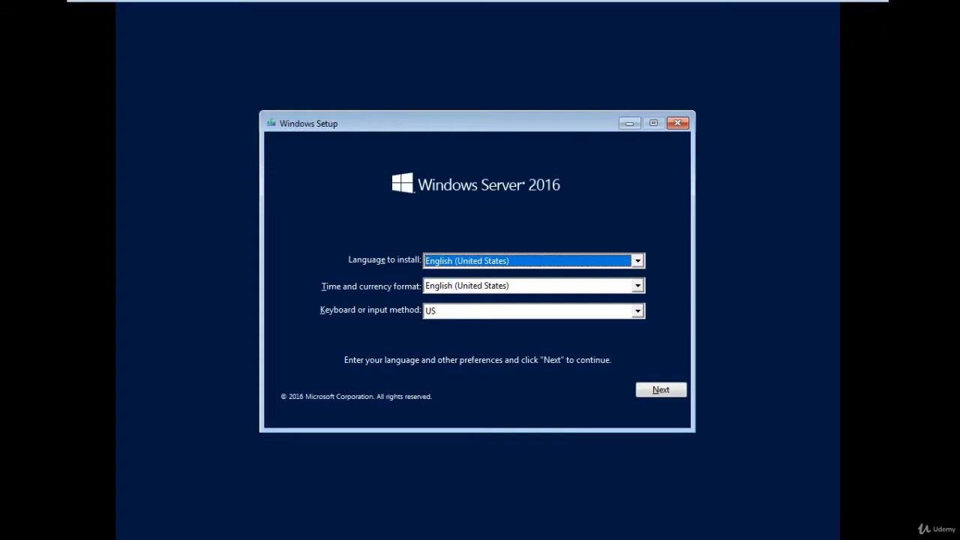
# Start the Windows installation with English (United States) and US keyboard, selecting Windows Server 2016 Datacenter (Desktop Experience) as the edition.
pyautogui.click(655, 392)
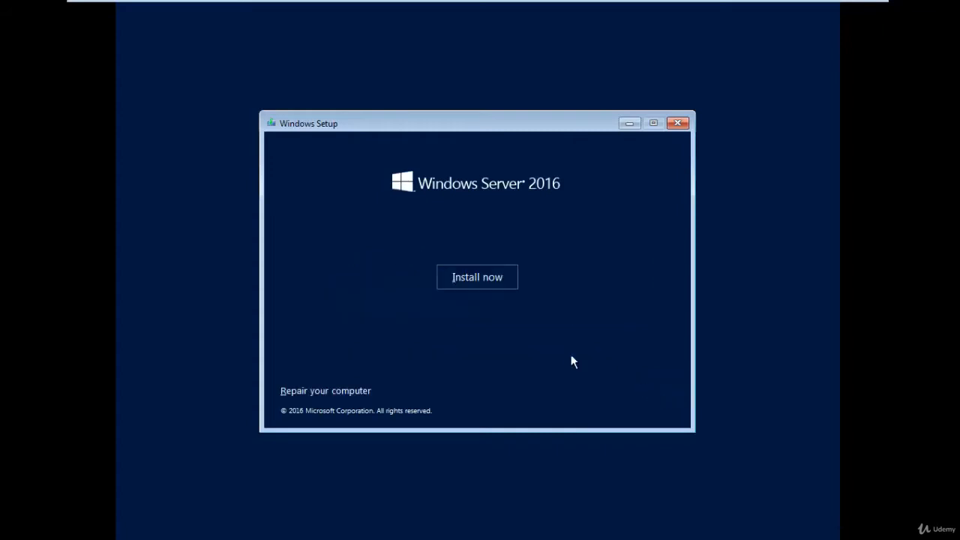
pyautogui.click(487, 287)
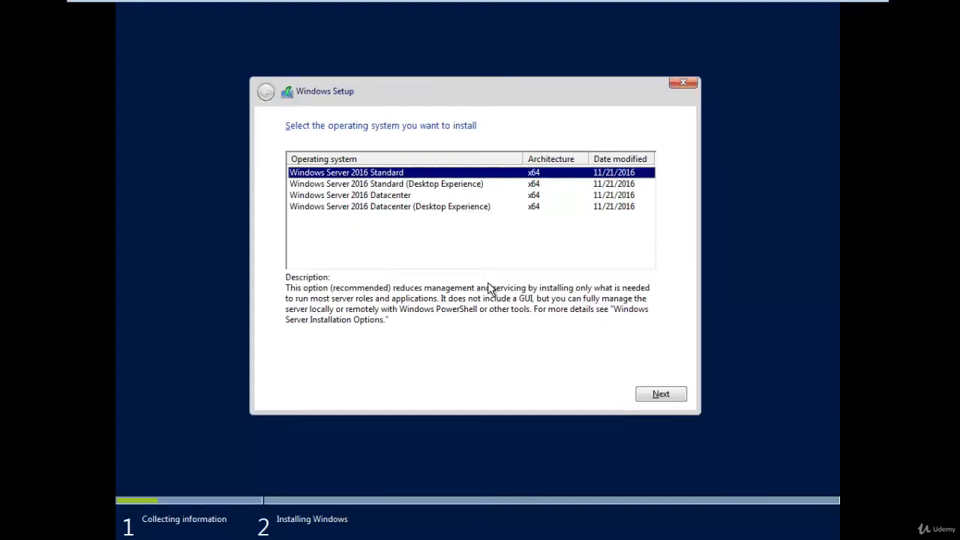
pyautogui.click(302, 198)
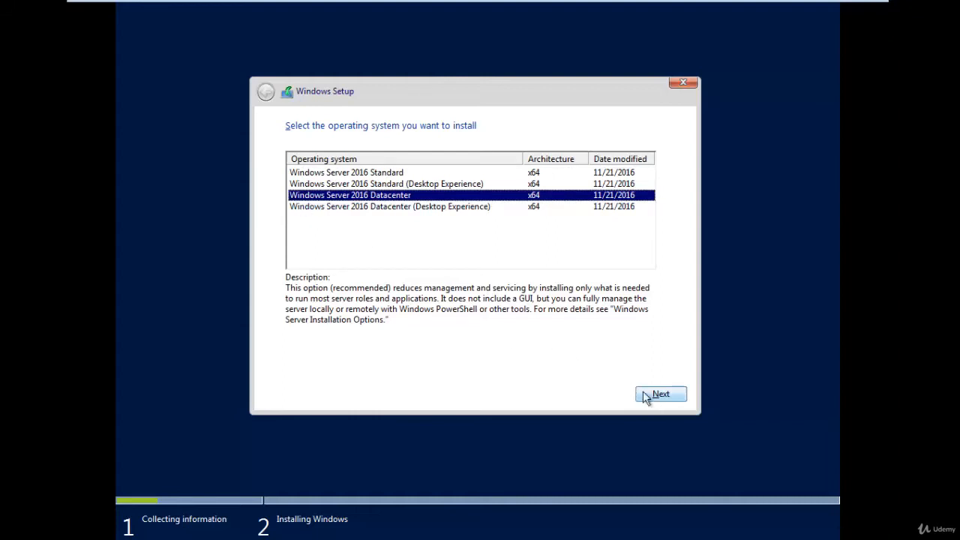
pyautogui.click(413, 210)
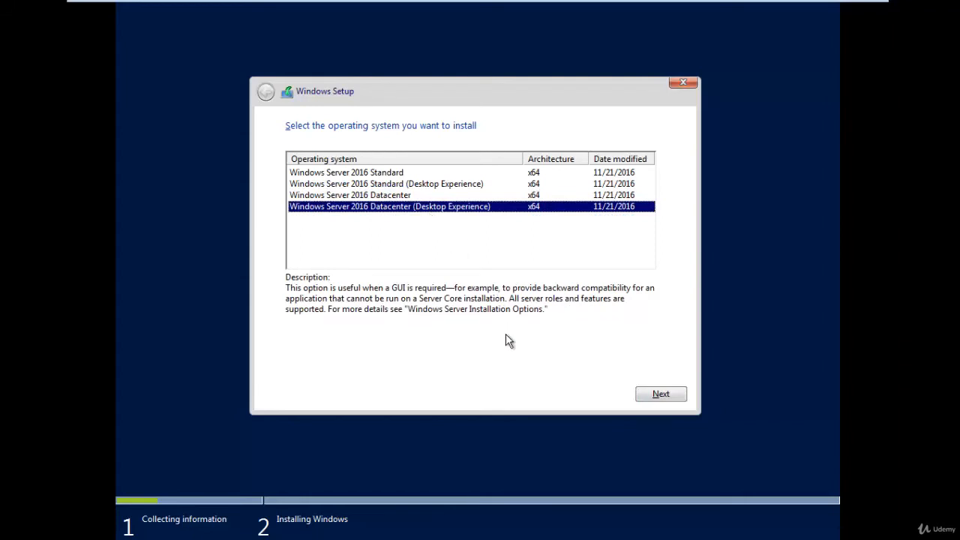
pyautogui.click(680, 396)
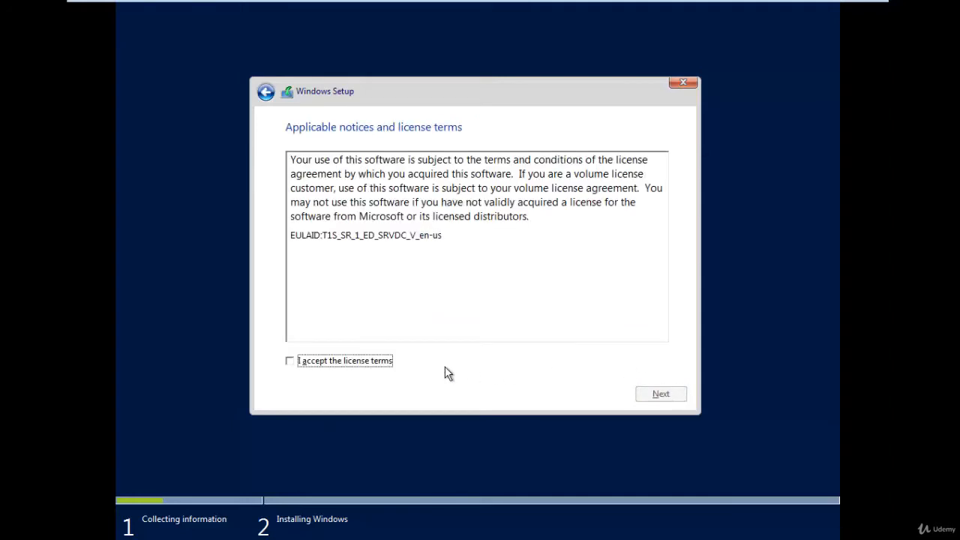
# Accept the license terms and choose the Custom: Install Windows only (advanced) installation type.
pyautogui.click(382, 365)
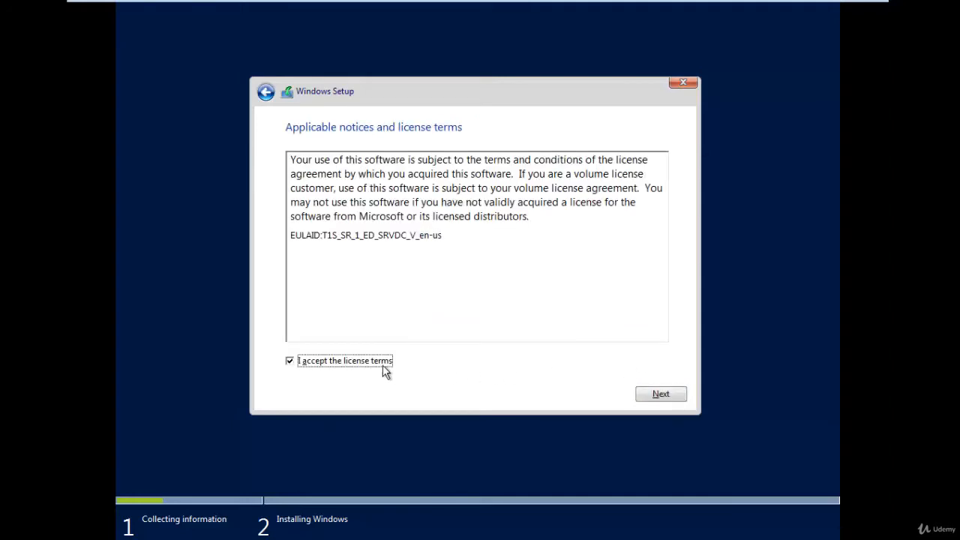
pyautogui.click(655, 394)
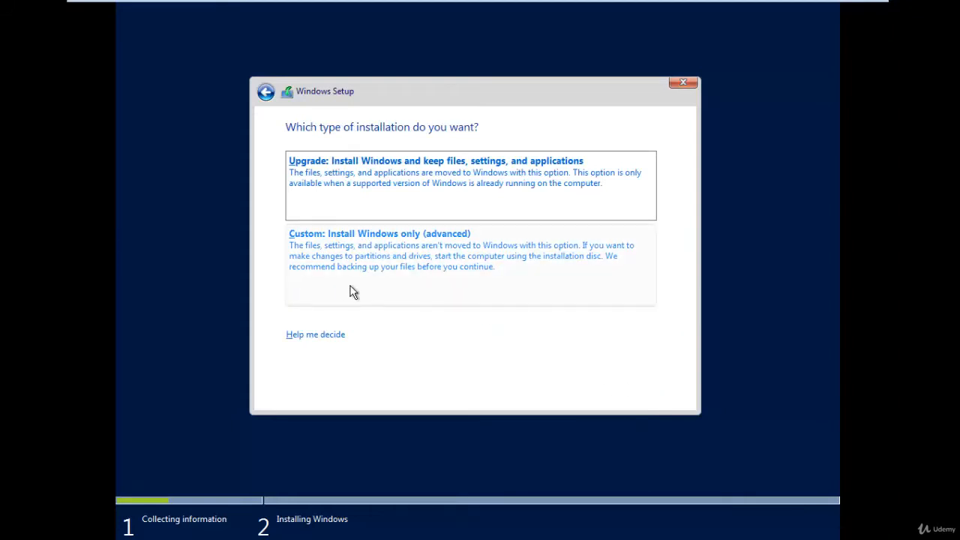
pyautogui.click(402, 292)
# Create a 61440 MB partition on Drive 0, allow the additional system partitions, and install Windows on the primary Partition 4.
pyautogui.click(587, 310)
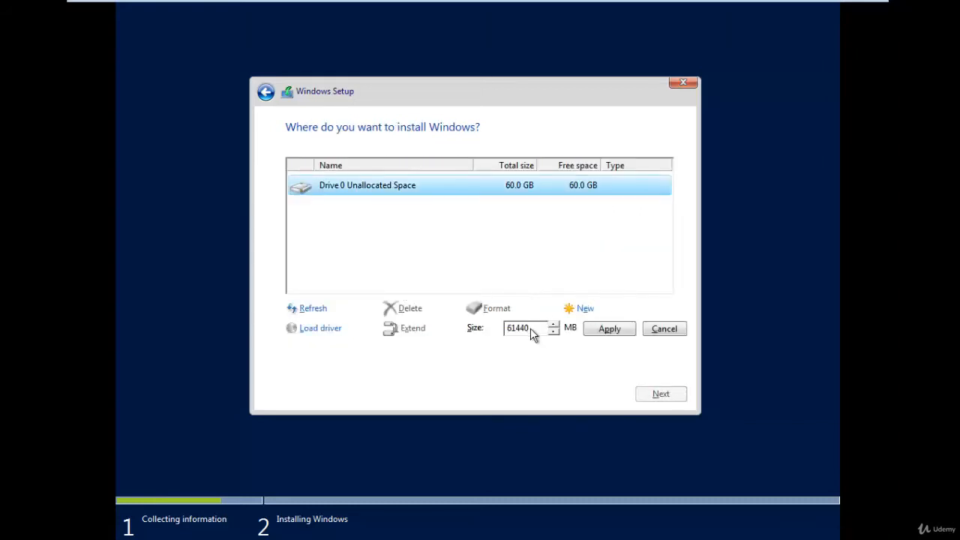
pyautogui.click(590, 333)
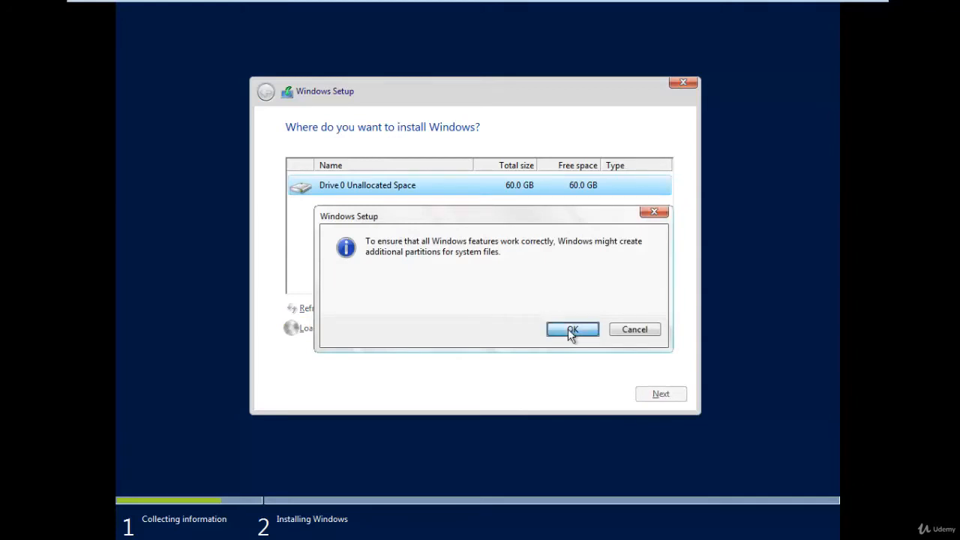
pyautogui.click(568, 330)
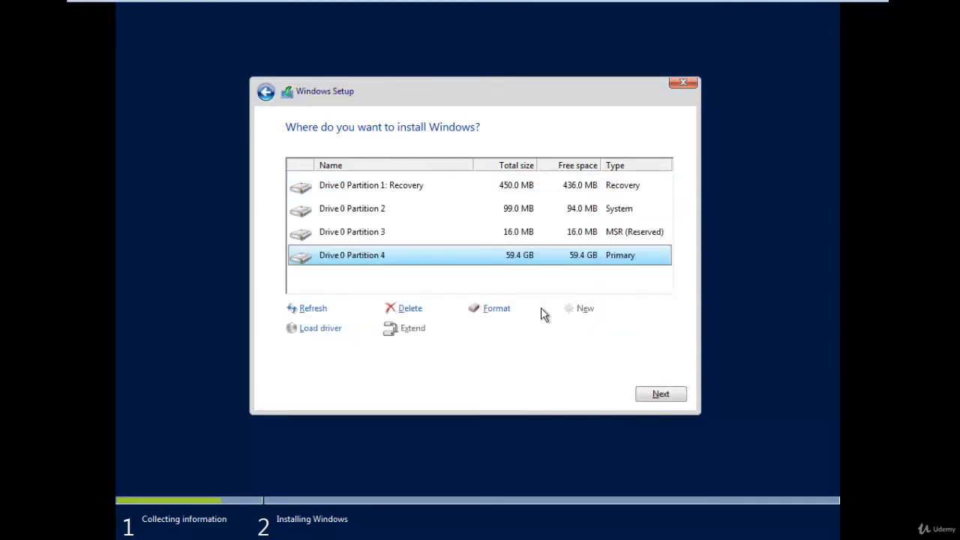
pyautogui.click(659, 397)
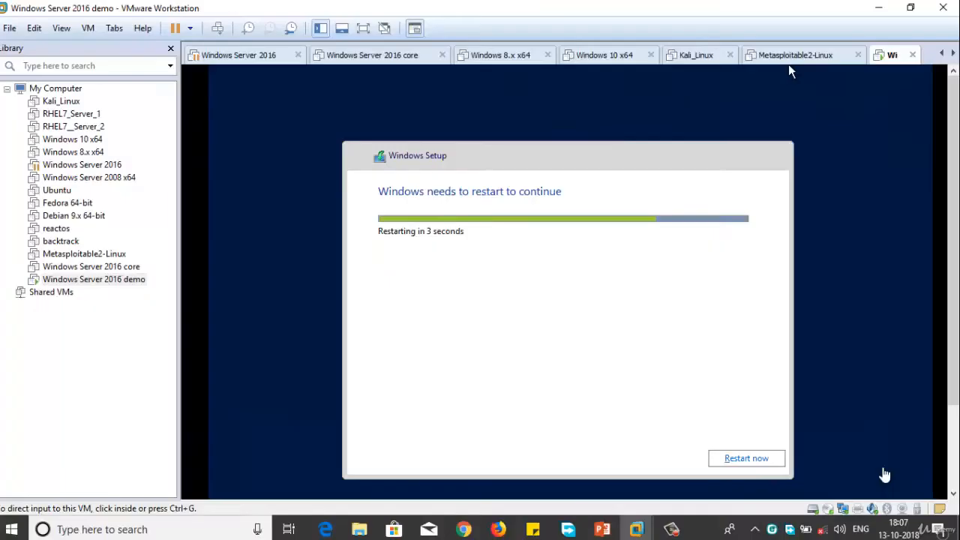
pyautogui.click(788, 70)
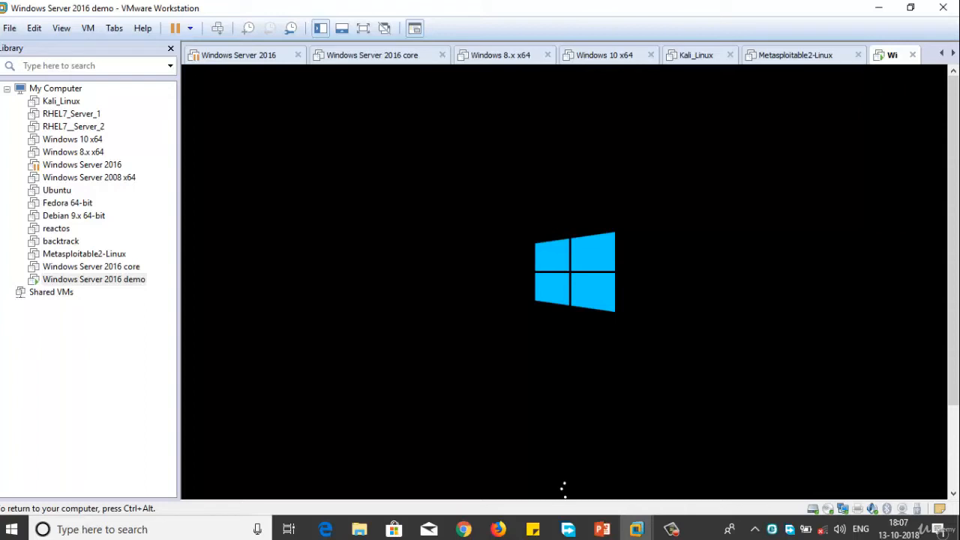
# Show the virtual machine in full screen and set the built-in Administrator account's password, entering it in both password fields.
pyautogui.hotkey('ctrl', 'alt')
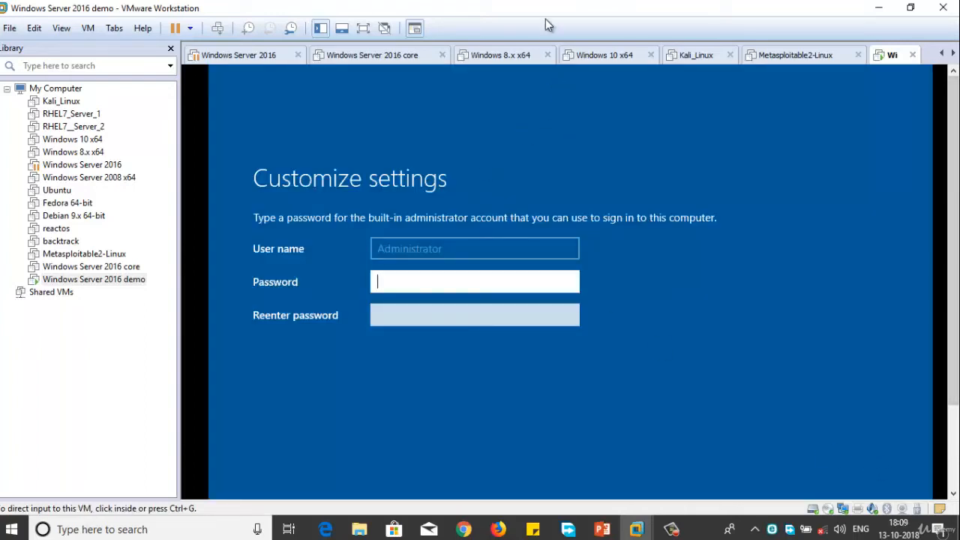
pyautogui.click(363, 28)
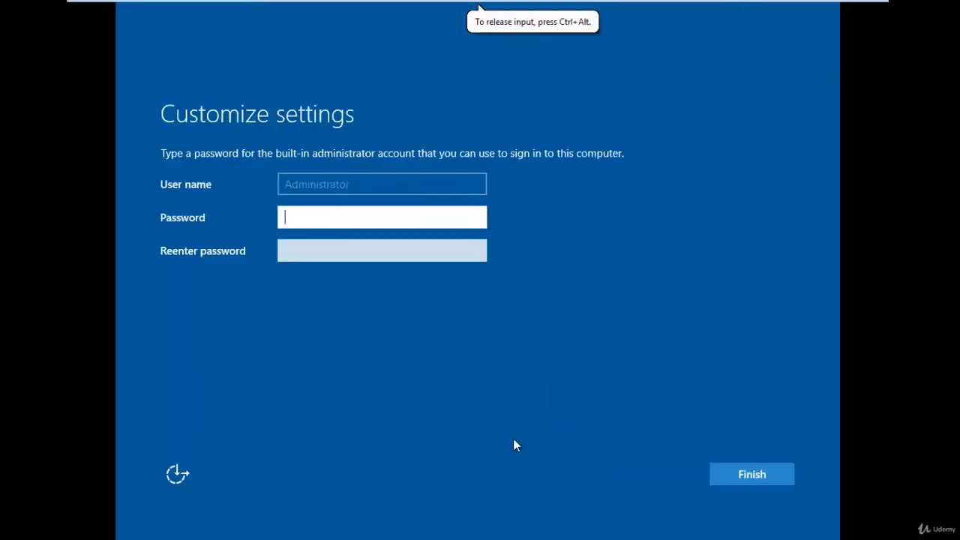
pyautogui.write('•••••••')
pyautogui.press('Tab')
pyautogui.write('•')
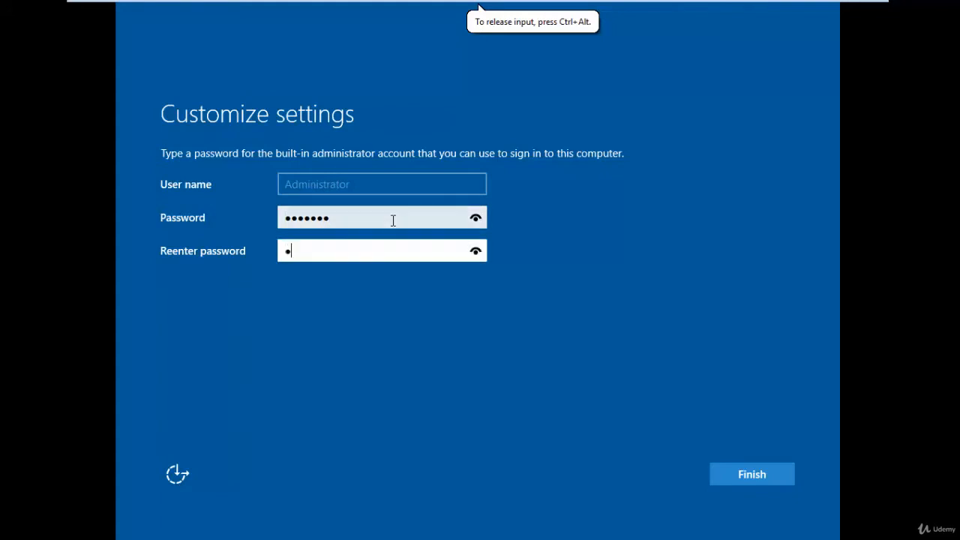
pyautogui.write('••••••')
pyautogui.press('Return')
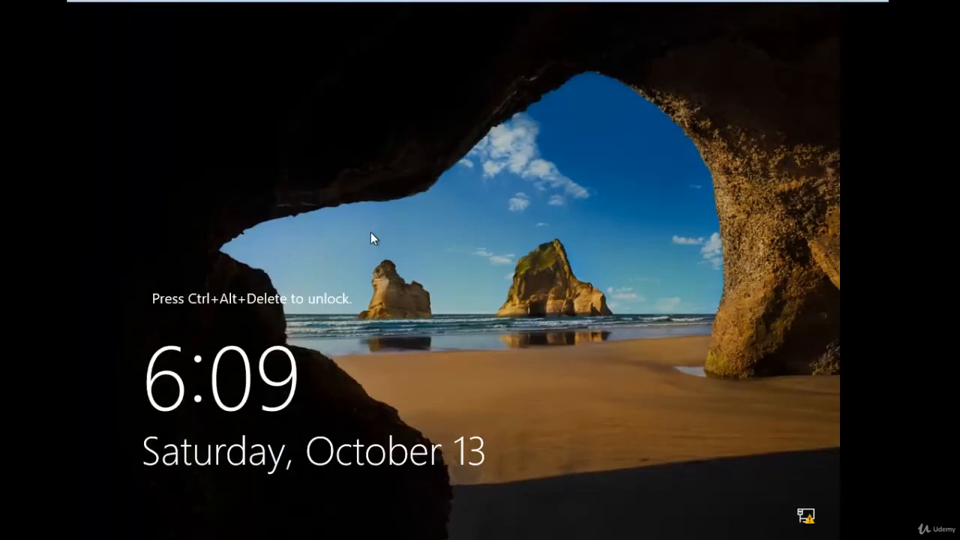
# Unlock the server and sign in as Administrator with the account password.
pyautogui.hotkey('ctrl', 'alt', 'Delete')
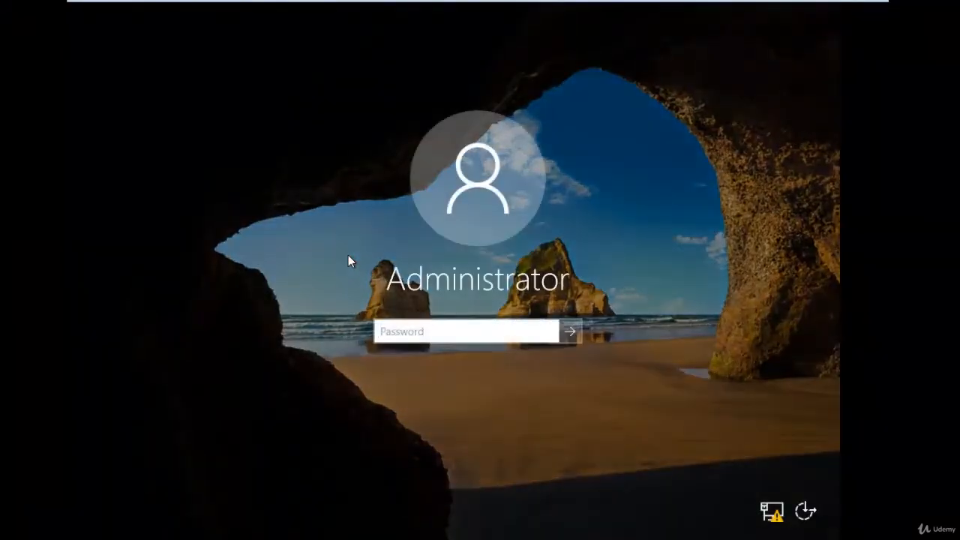
pyautogui.write('******')
pyautogui.press('Return')
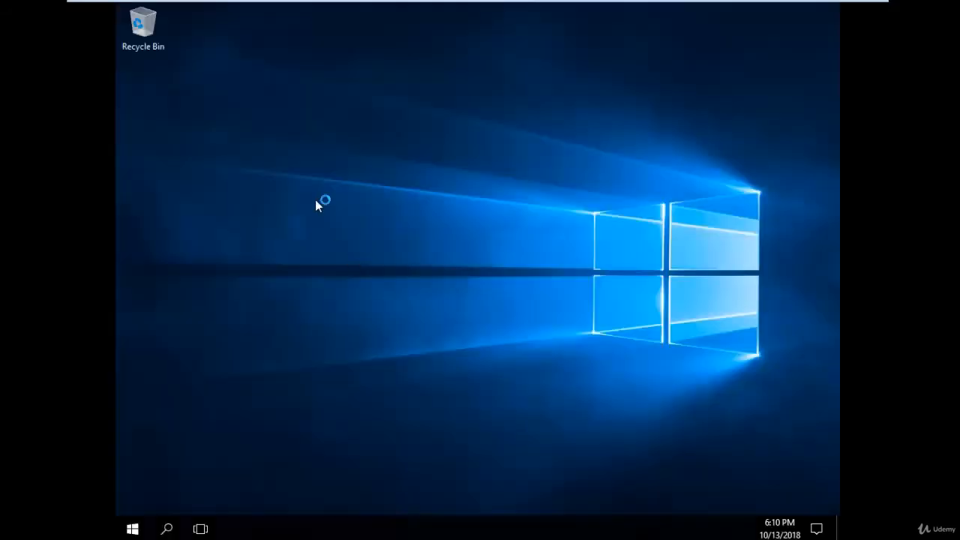
# Mount the VMware Tools disc in the virtual machine, allow network discovery, and run setup64.exe from DVD Drive (D:).
pyautogui.click(135, 9)
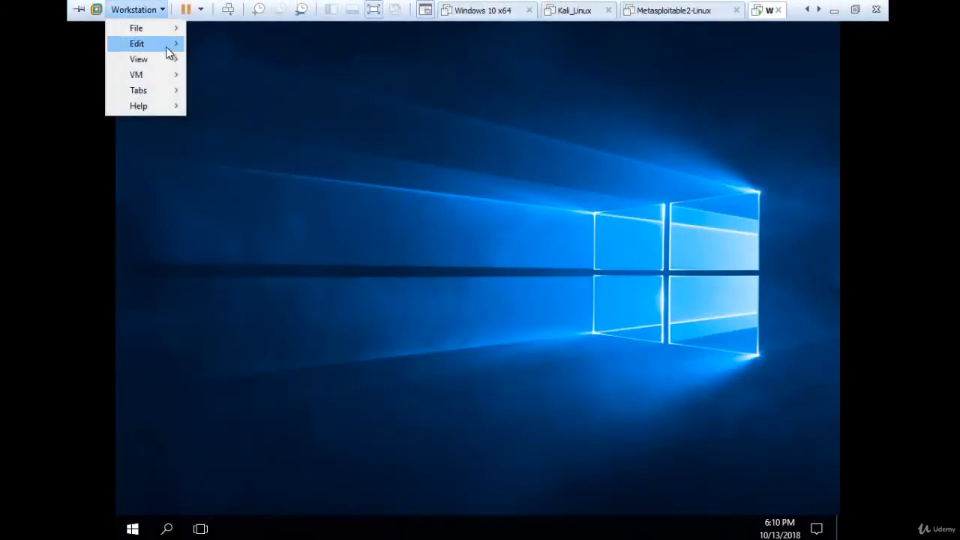
pyautogui.moveTo(158, 76)
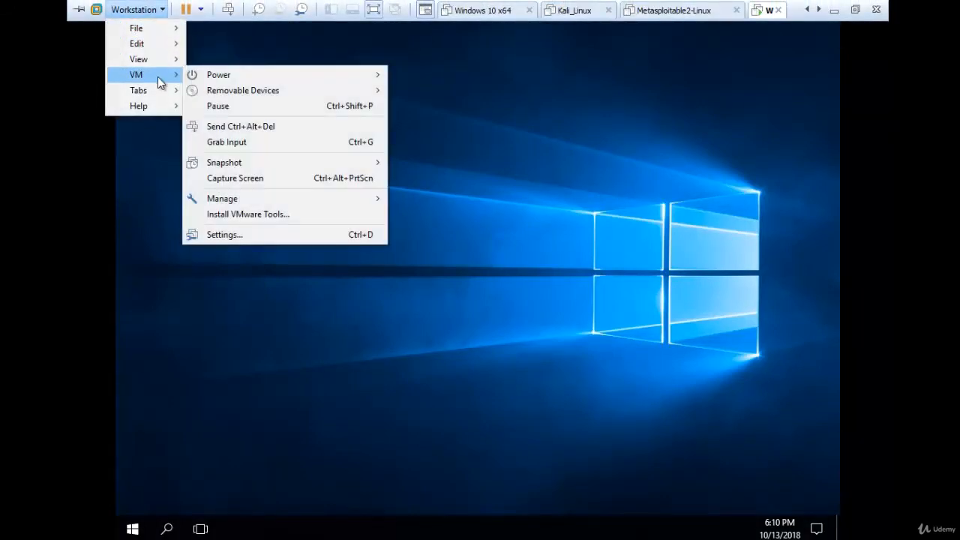
pyautogui.click(248, 215)
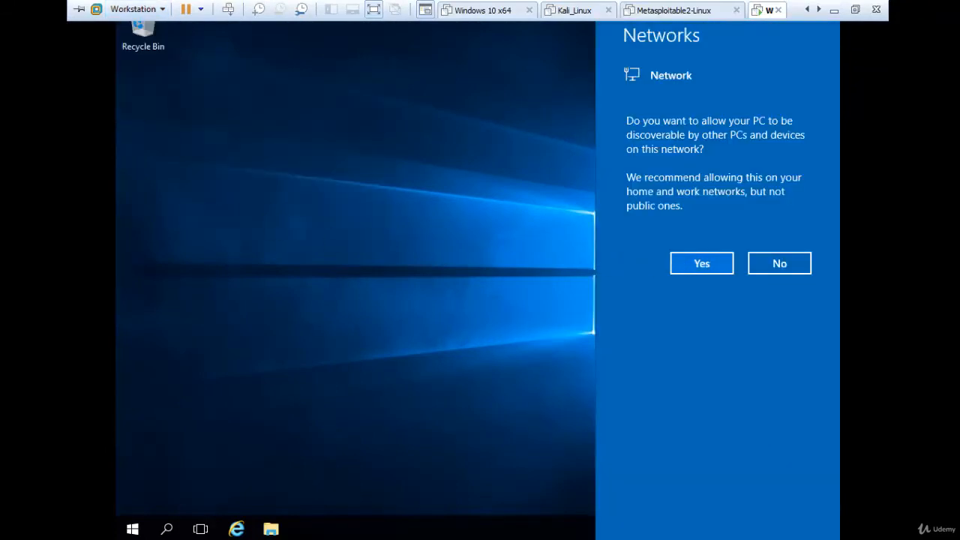
pyautogui.click(693, 266)
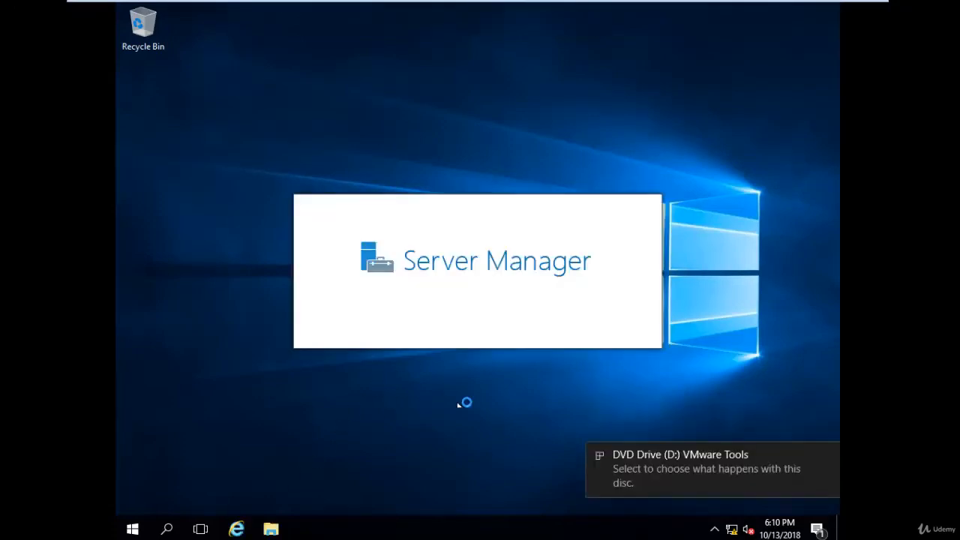
pyautogui.click(706, 467)
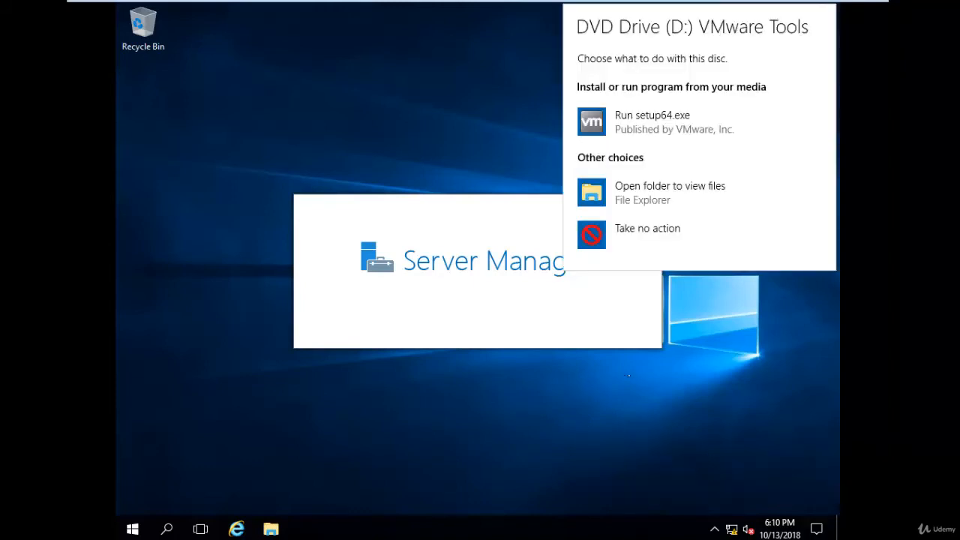
pyautogui.click(660, 119)
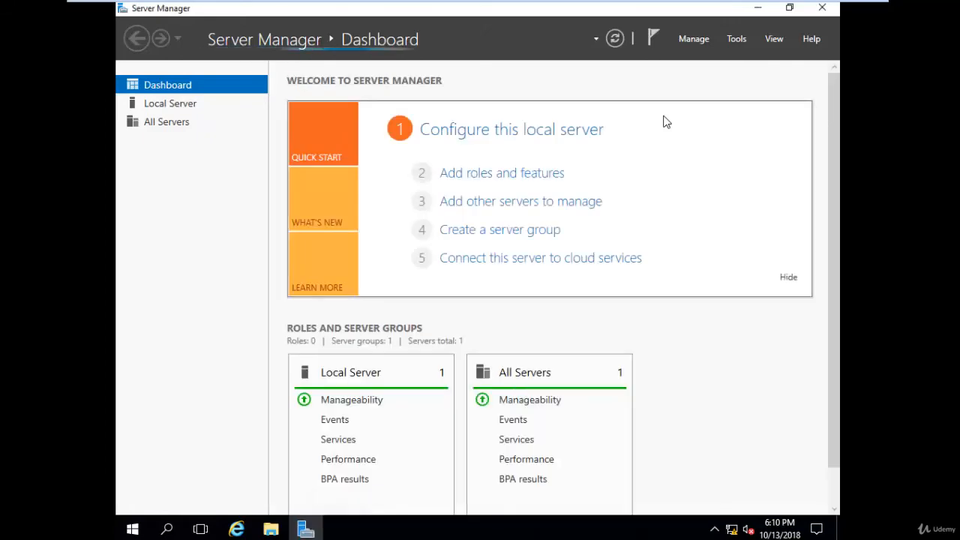
# Minimize Server Manager and complete the VMware Tools installation with the default settings, declining the immediate restart.
pyautogui.click(757, 8)
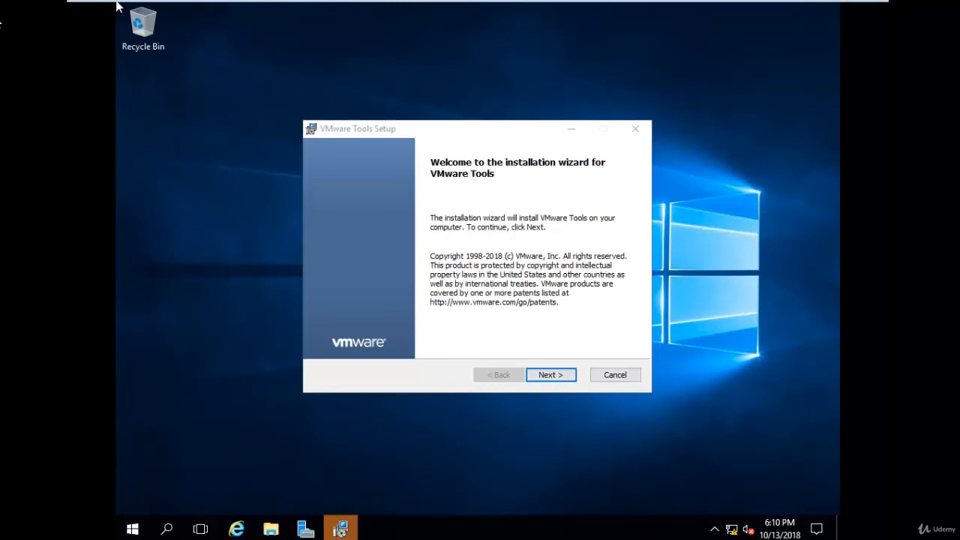
pyautogui.click(348, 131)
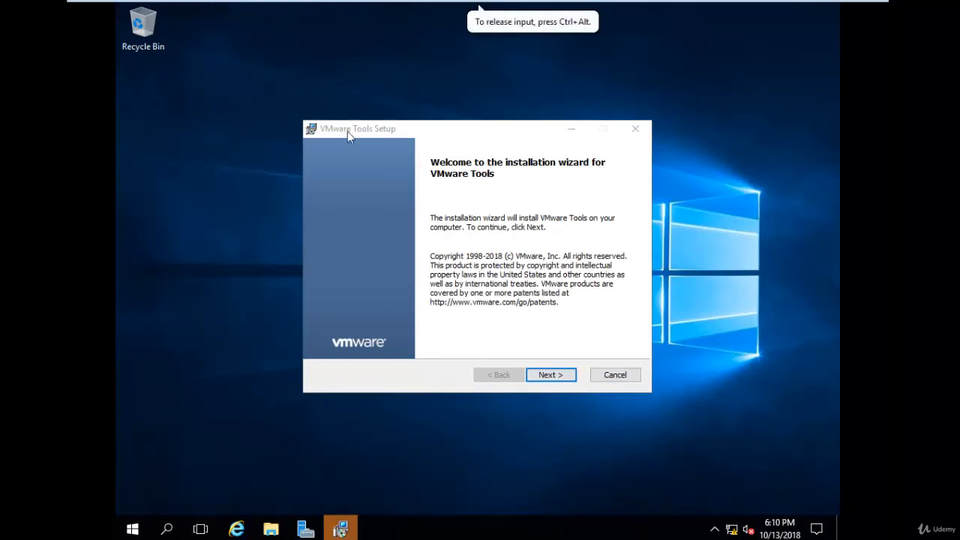
pyautogui.click(555, 378)
pyautogui.click(551, 378)
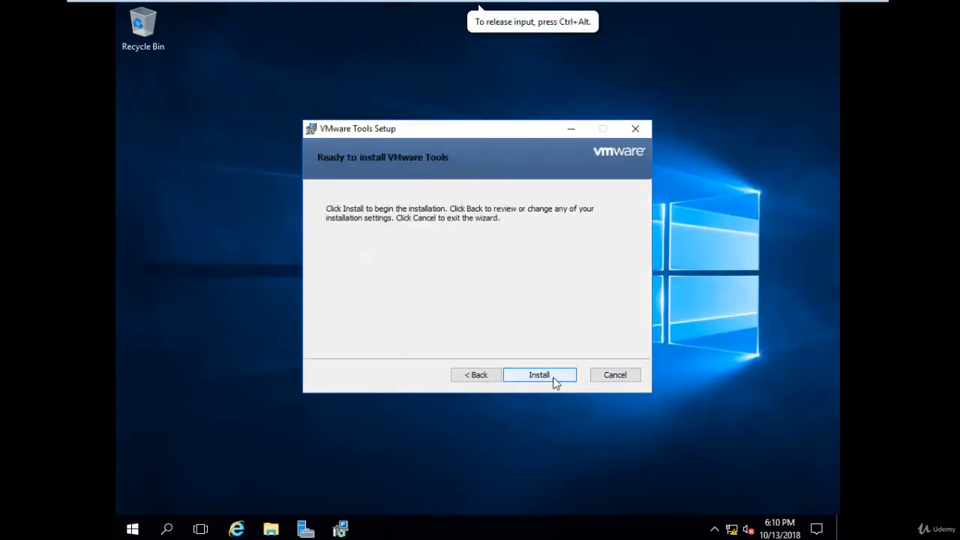
pyautogui.click(553, 379)
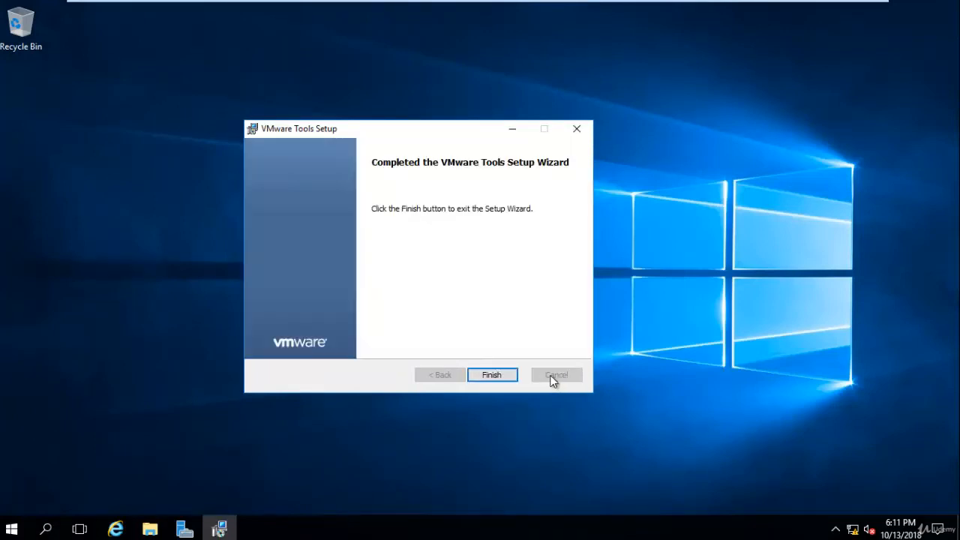
pyautogui.click(499, 381)
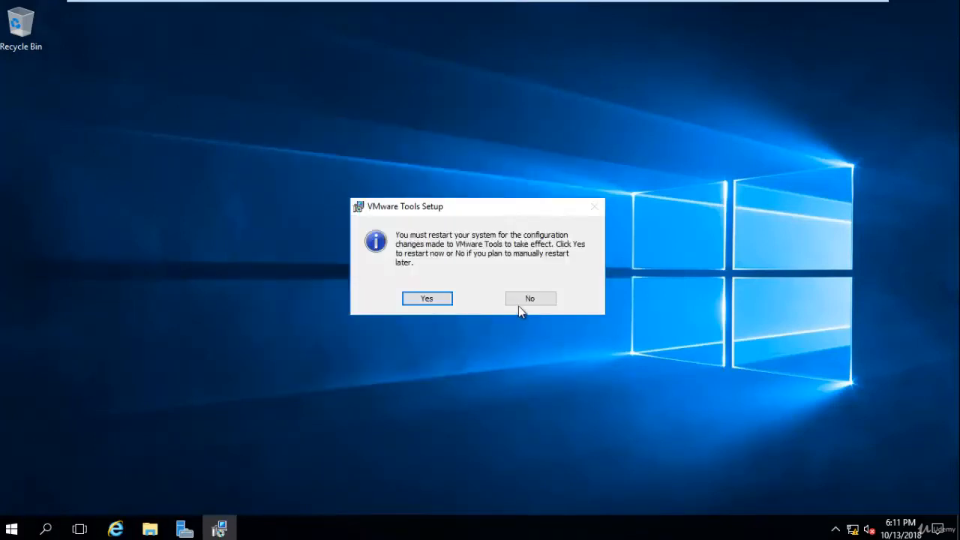
pyautogui.click(520, 300)
pyautogui.rightClick(466, 238)
pyautogui.click(492, 279)
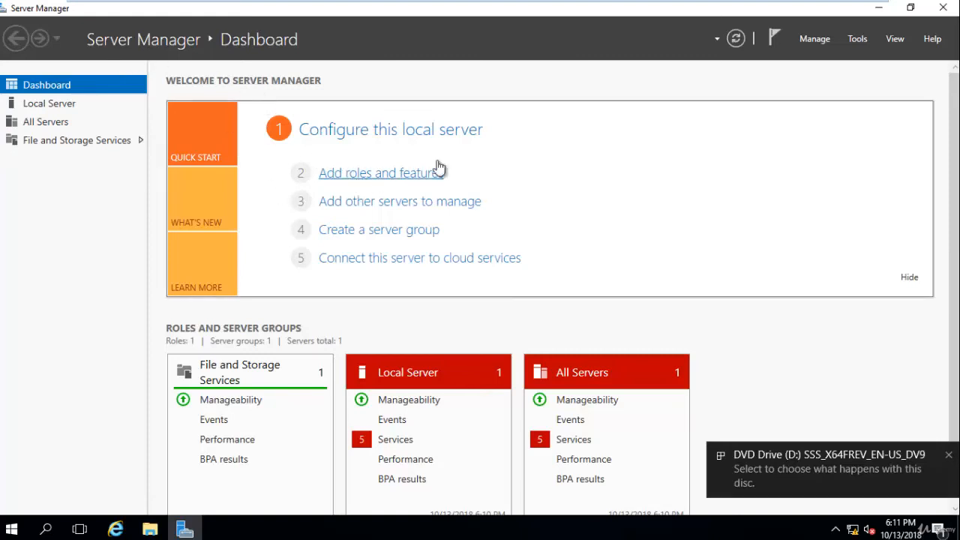
# Start adding roles and features in Server Manager, using role-based or feature-based installation on the local server from the server pool.
pyautogui.click(806, 39)
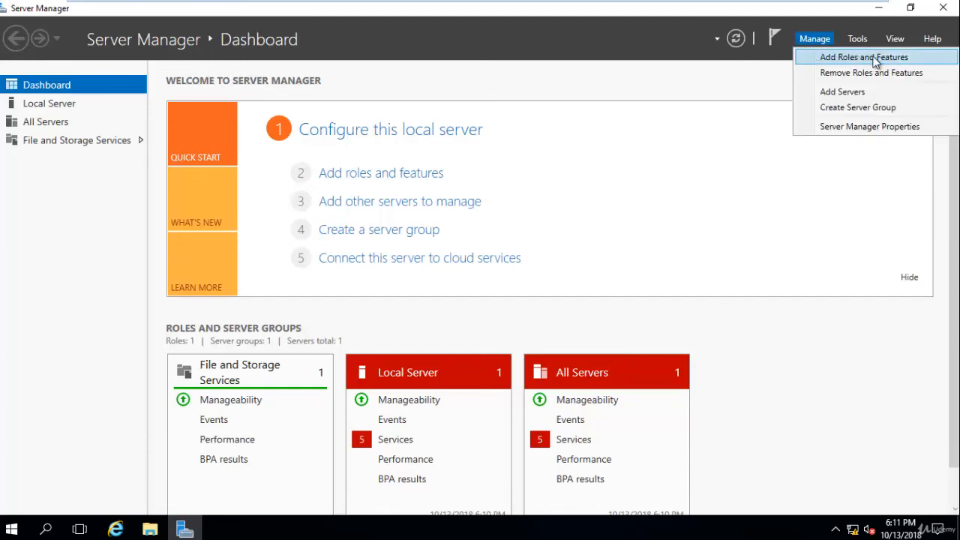
pyautogui.click(830, 59)
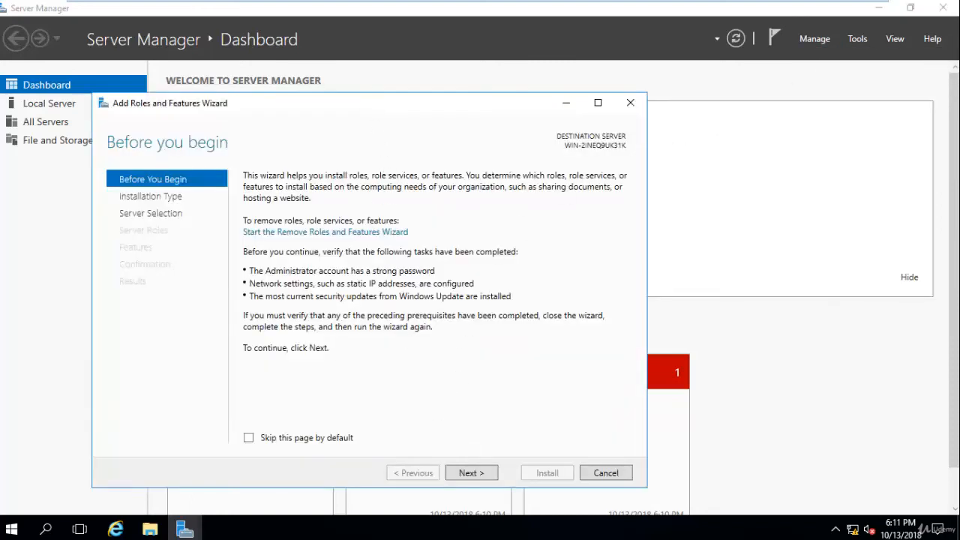
pyautogui.click(501, 416)
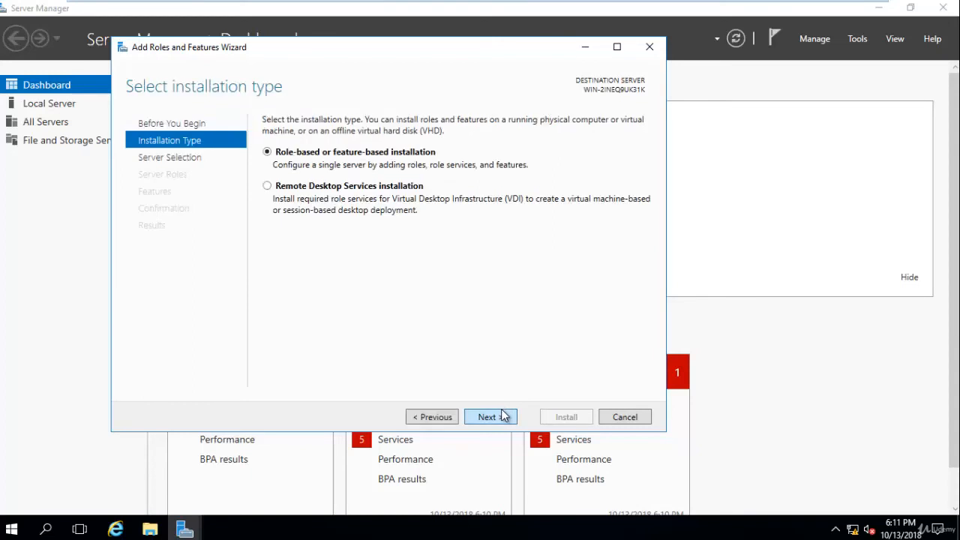
pyautogui.click(501, 416)
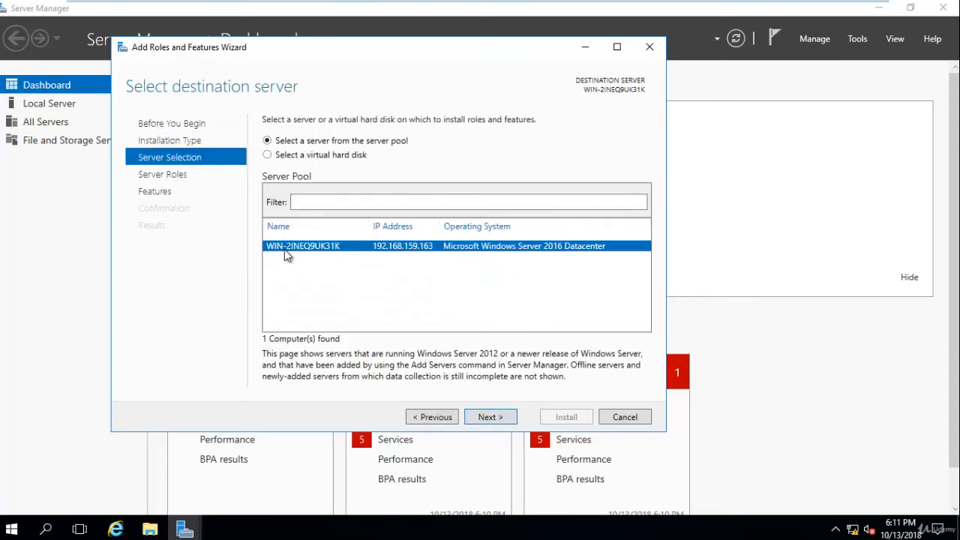
pyautogui.click(484, 417)
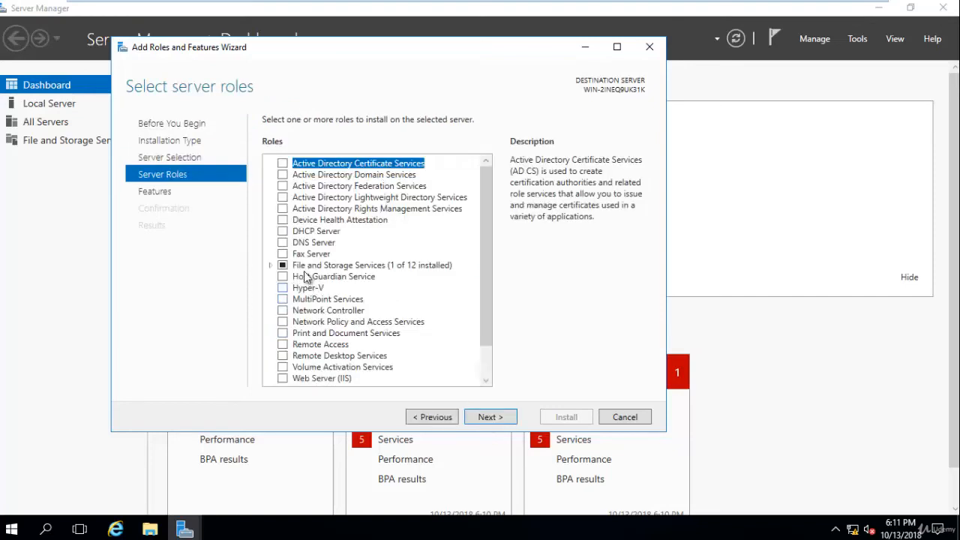
# Select the DNS Server role with its management tools, continuing despite the missing static IP address.
pyautogui.click(284, 242)
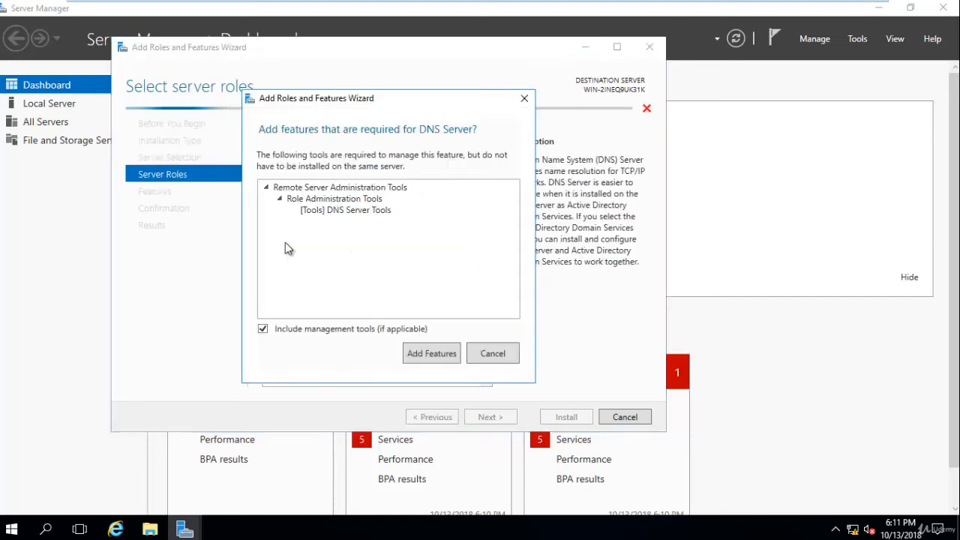
pyautogui.click(434, 351)
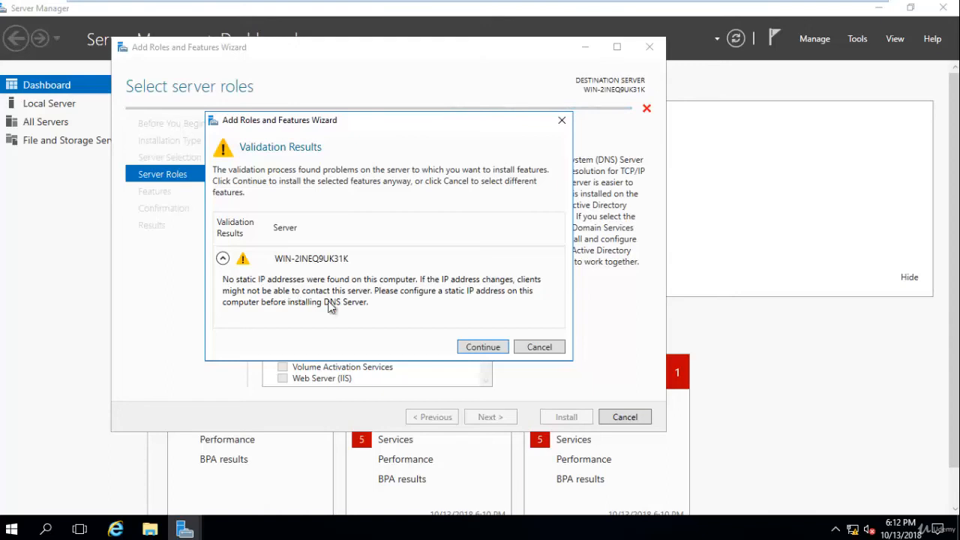
pyautogui.click(484, 349)
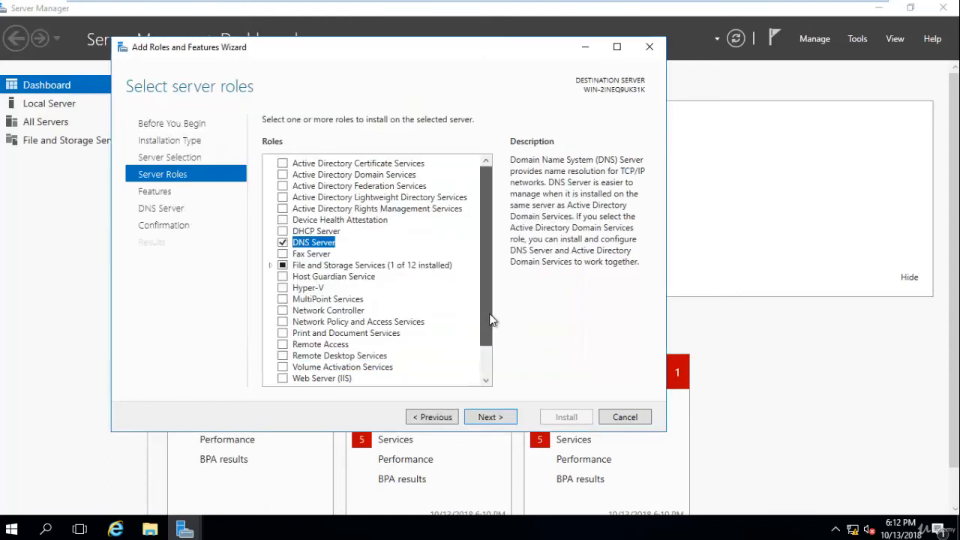
# Select the Web Server (IIS) role and add its required IIS Management Console tools.
pyautogui.scroll(-1, 489, 321)
pyautogui.click(285, 351)
pyautogui.click(283, 349)
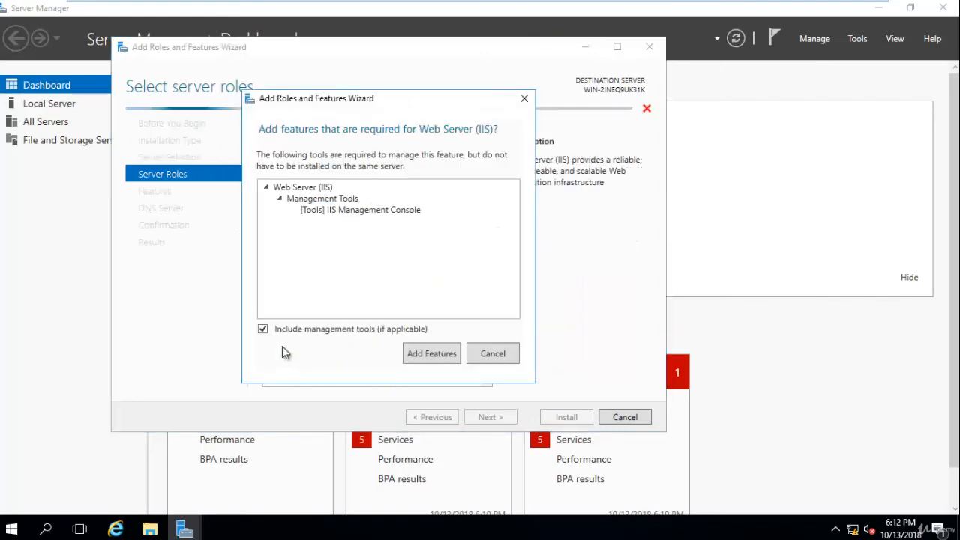
pyautogui.click(442, 354)
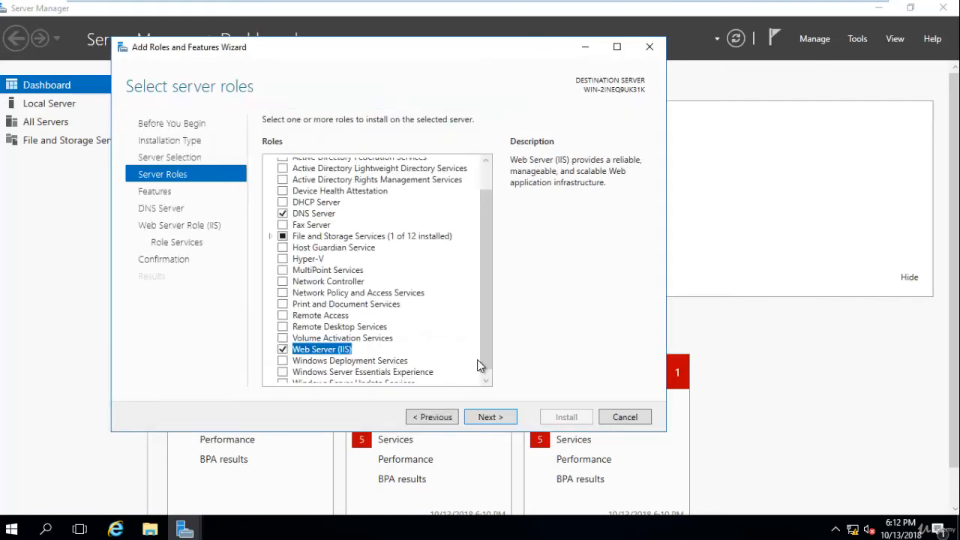
# Keep the default features and IIS role services, install the selected roles, and close the wizard once installation finishes.
pyautogui.click(495, 419)
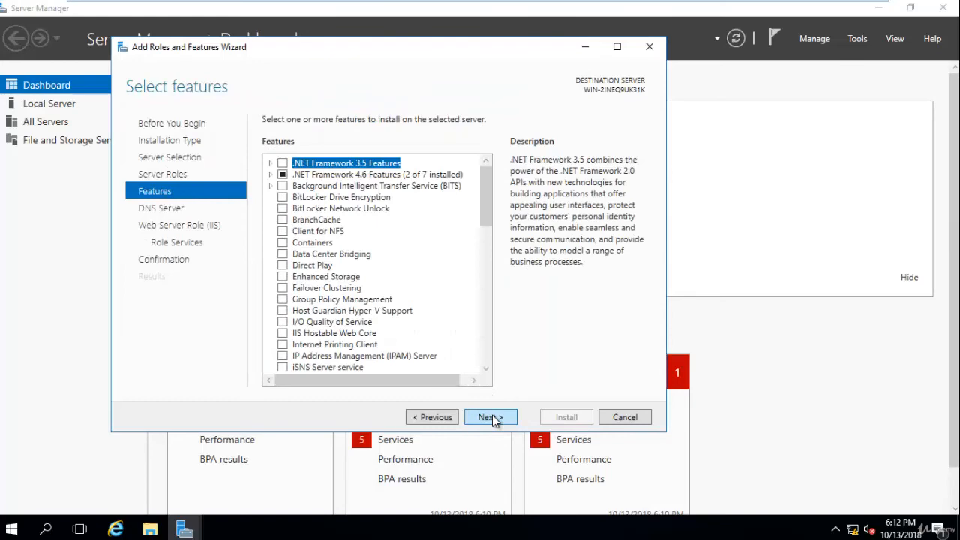
pyautogui.click(494, 420)
pyautogui.click(494, 420)
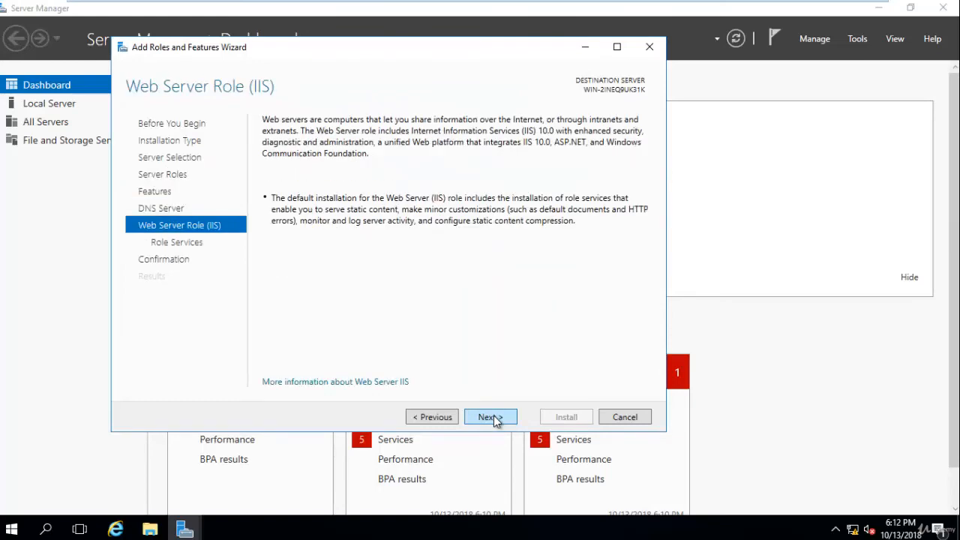
pyautogui.click(494, 420)
pyautogui.click(494, 420)
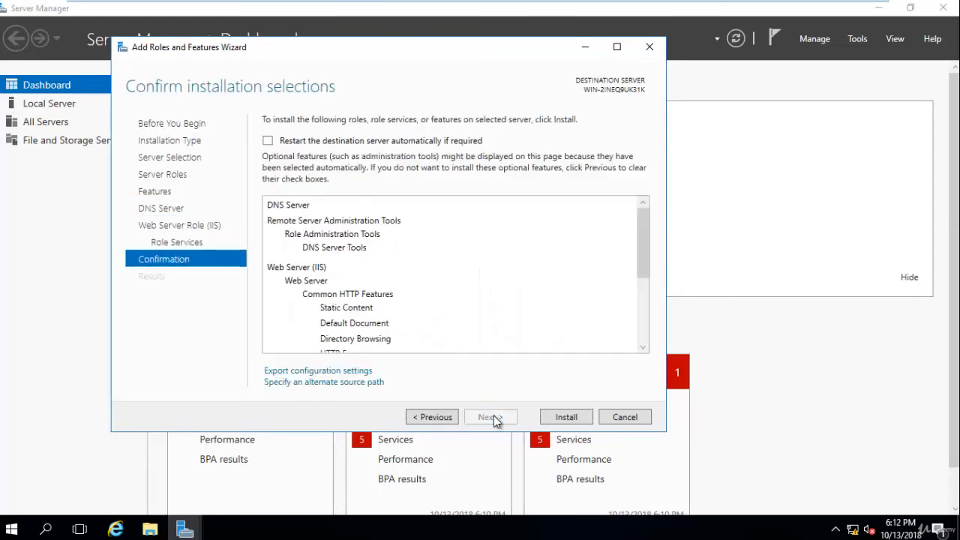
pyautogui.click(570, 420)
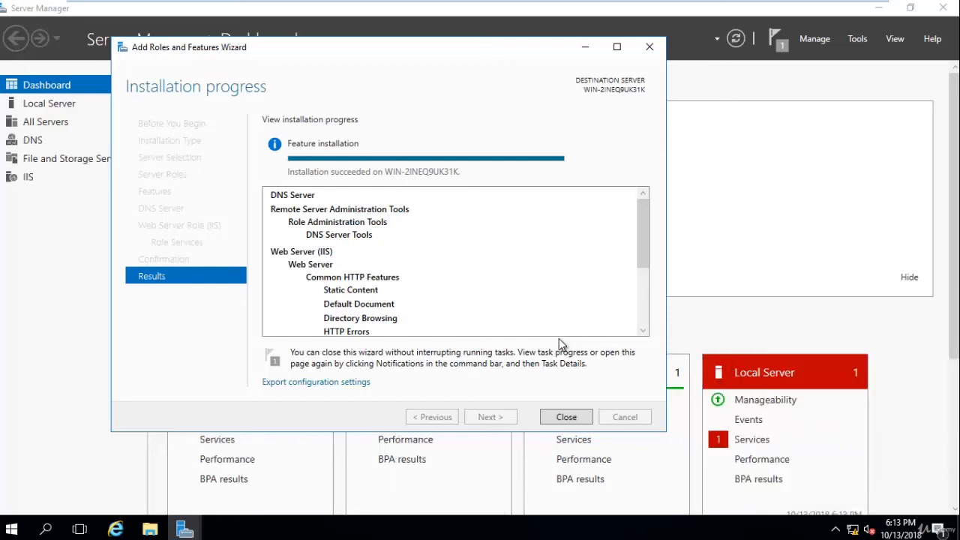
pyautogui.click(567, 417)
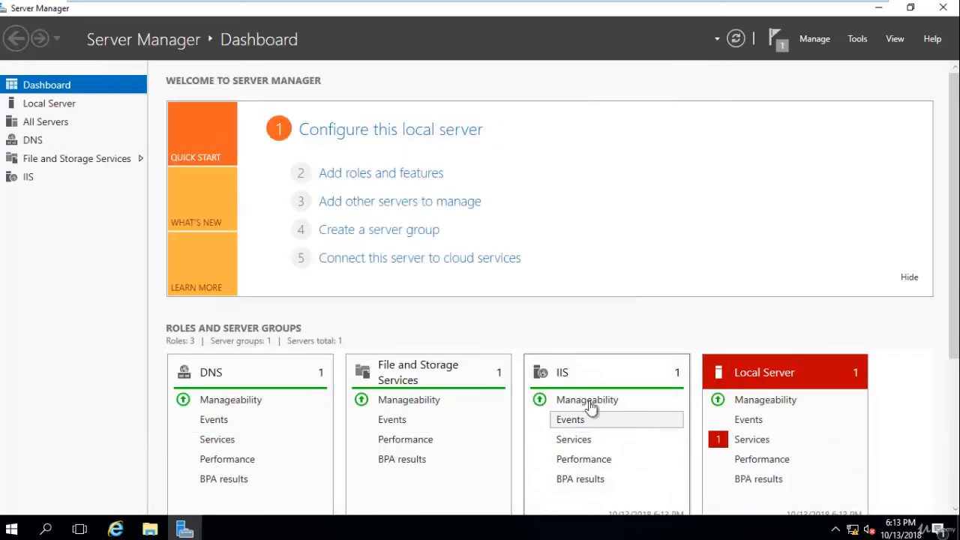
# Close Server Manager and refresh the desktop.
pyautogui.click(940, 14)
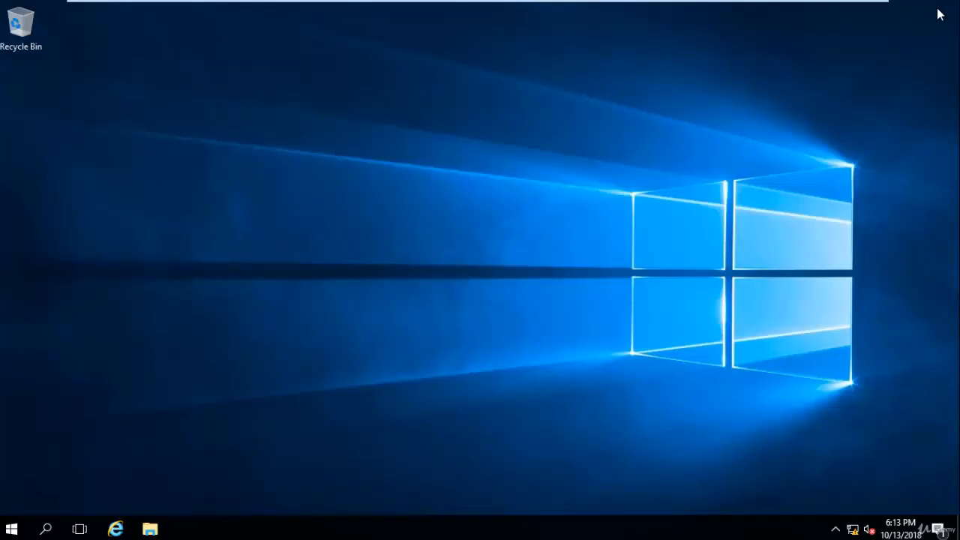
pyautogui.rightClick(556, 186)
pyautogui.click(578, 228)
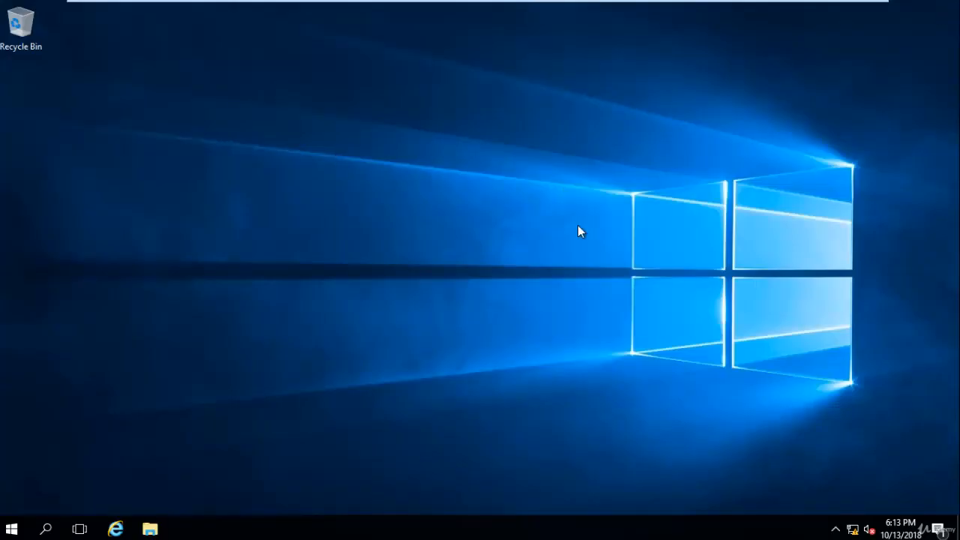